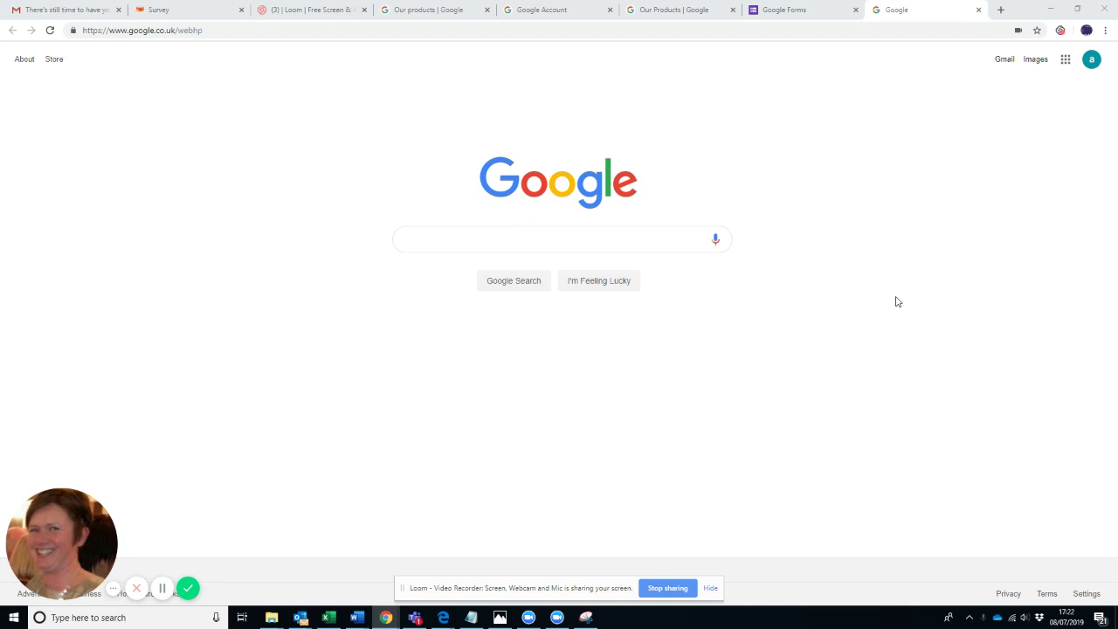
Open the Google apps panel and scroll to the end of its list, down to Classroom and Earth.
left_click(1065, 62)
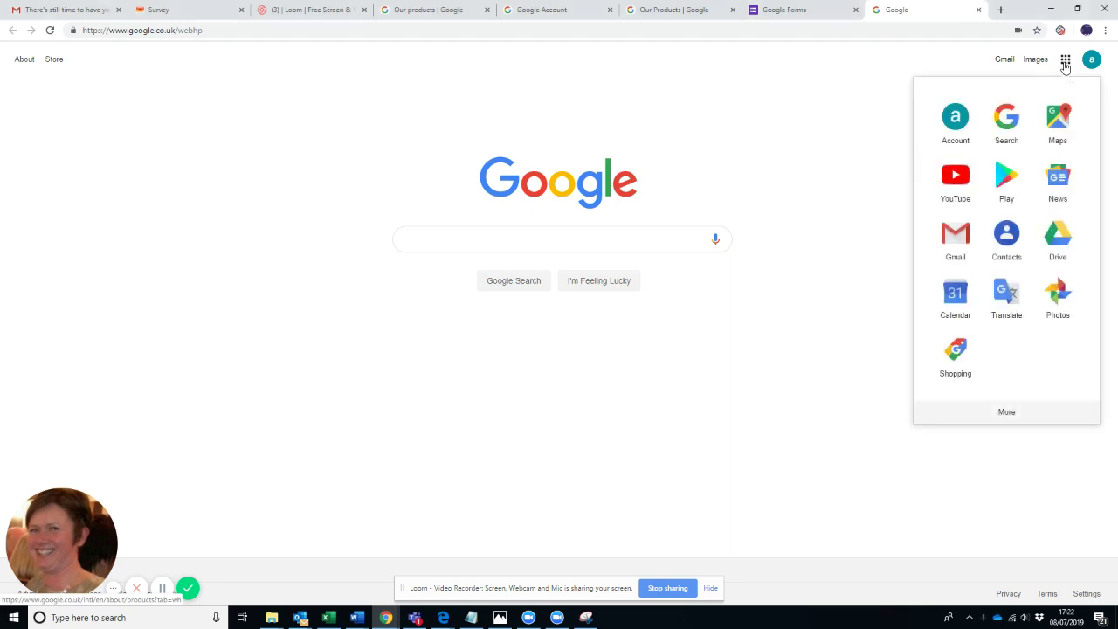
scroll(1054, 201, "down", 2)
scroll(1052, 213, "down", 2)
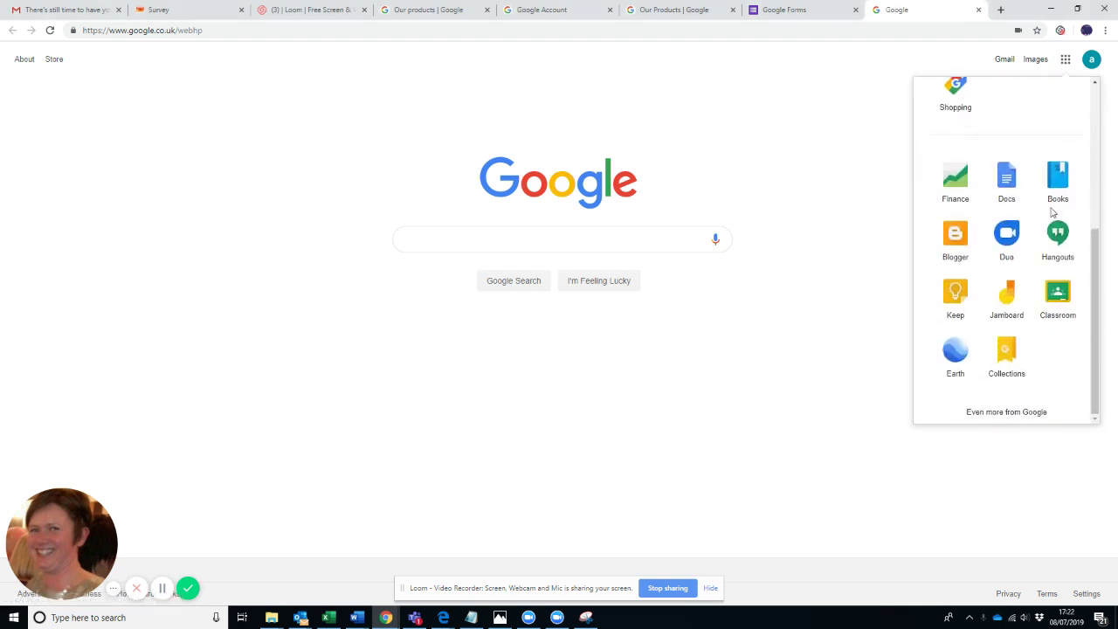
scroll(1065, 183, "up", 4)
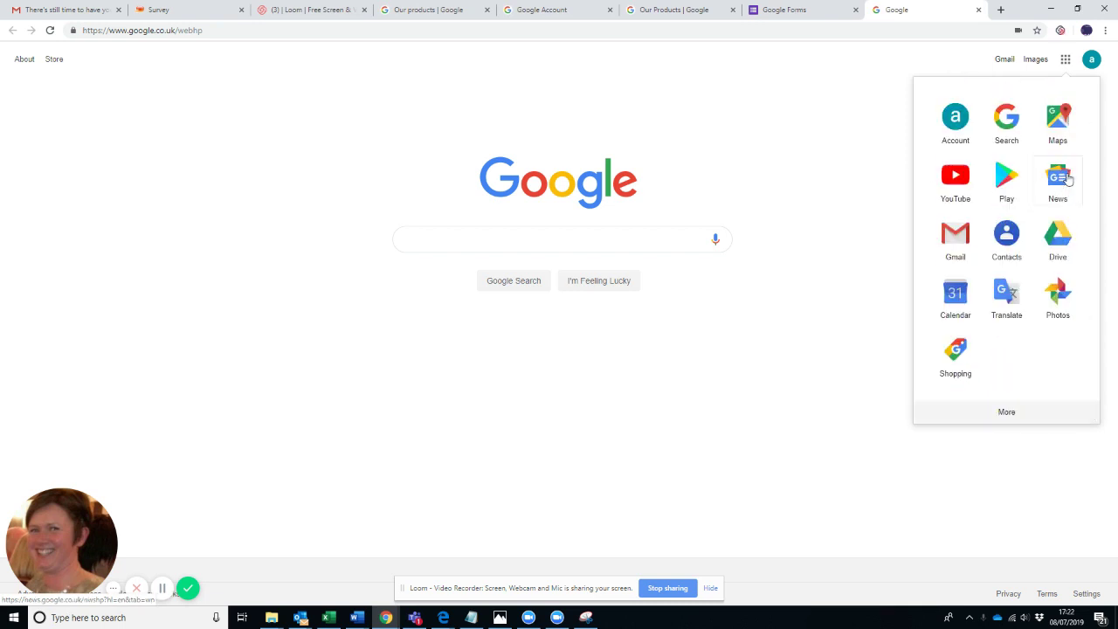
scroll(1030, 288, "down", 5)
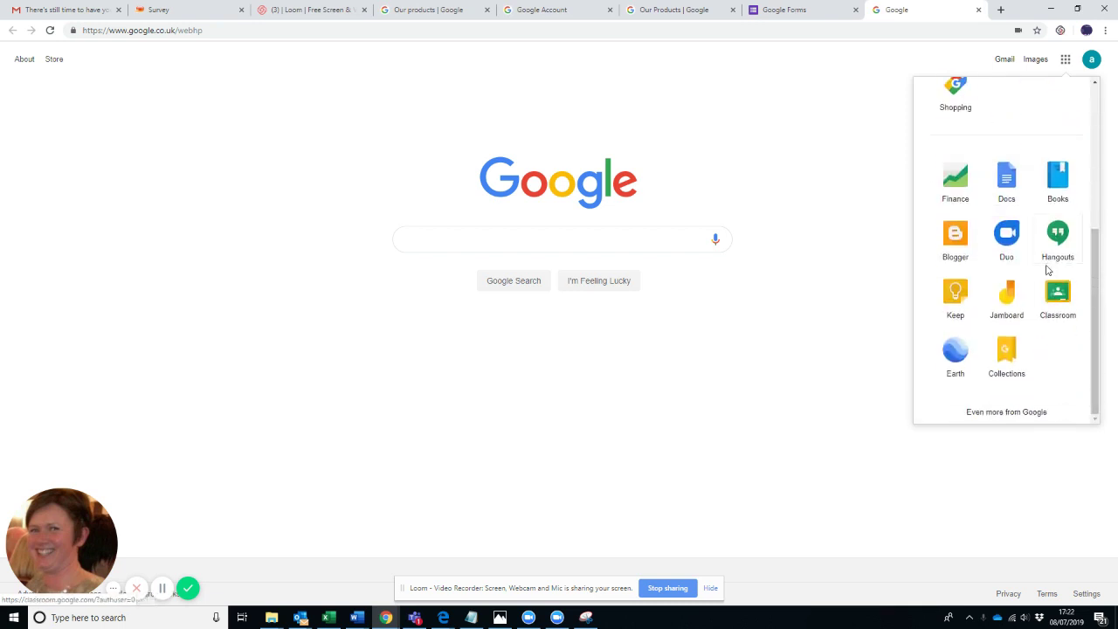
Go to Google's All products page via 'Even more from Google' and open Forms.
left_click(1007, 412)
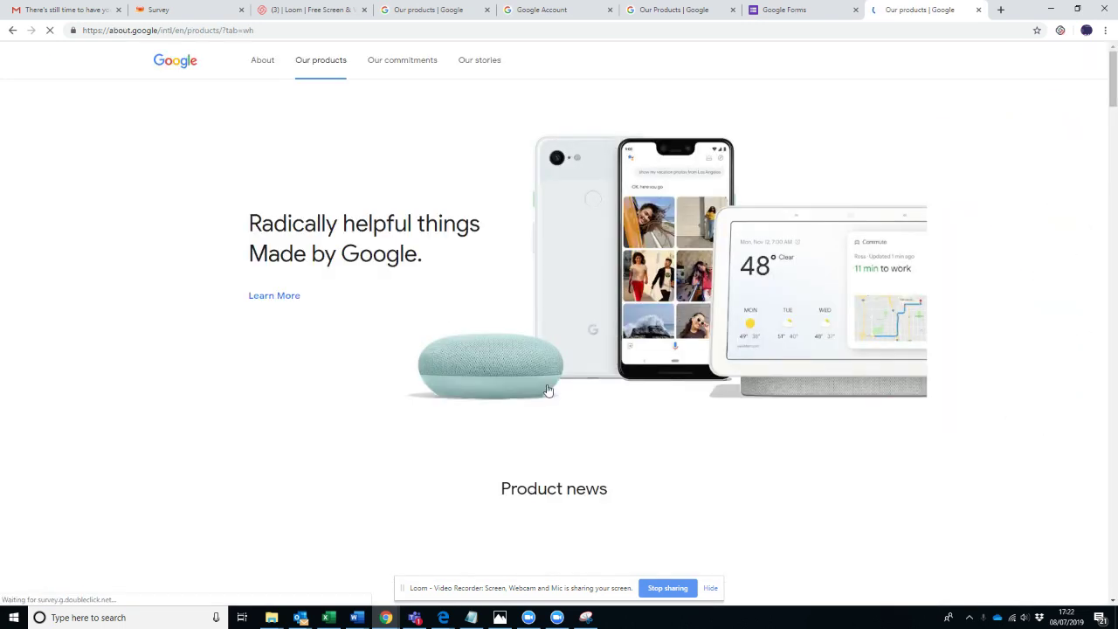
scroll(590, 393, "down", 3)
scroll(590, 393, "down", 15)
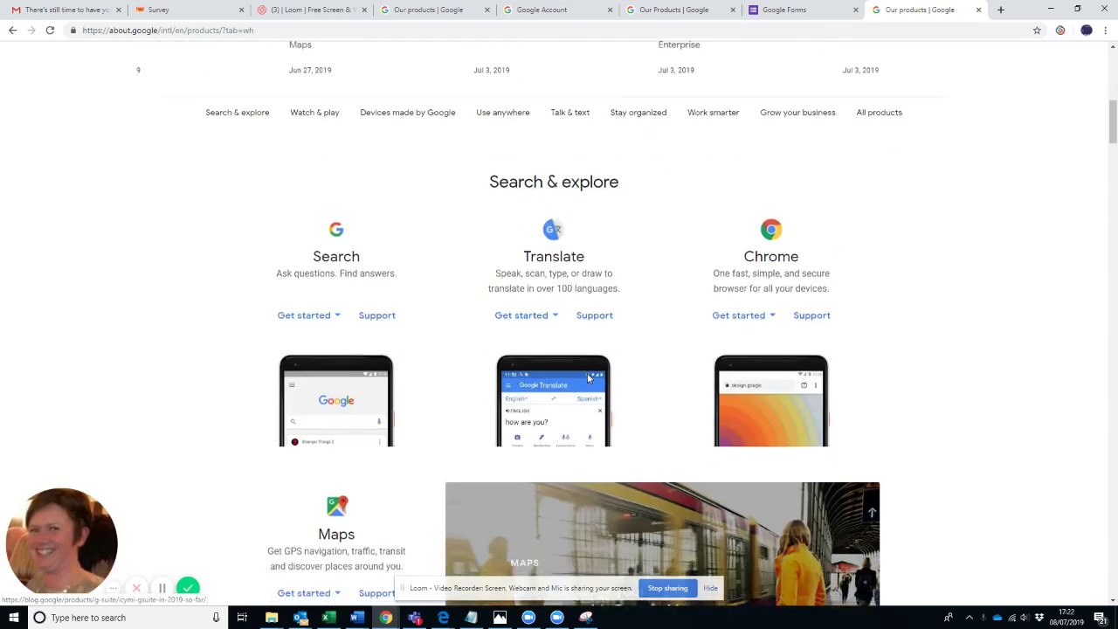
scroll(611, 371, "down", 20)
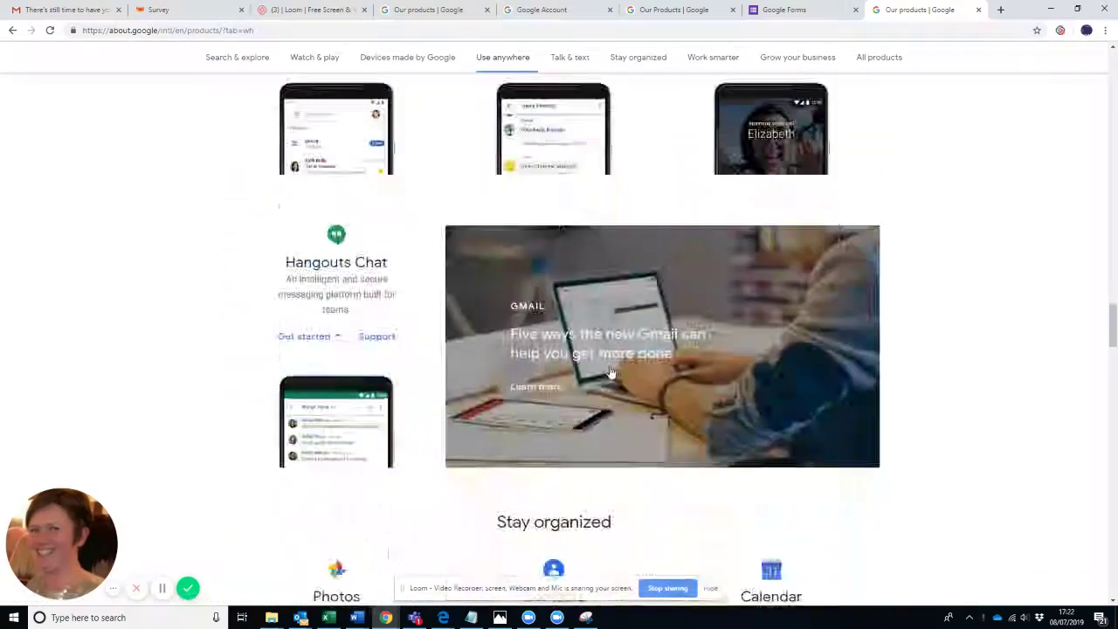
scroll(611, 368, "down", 5)
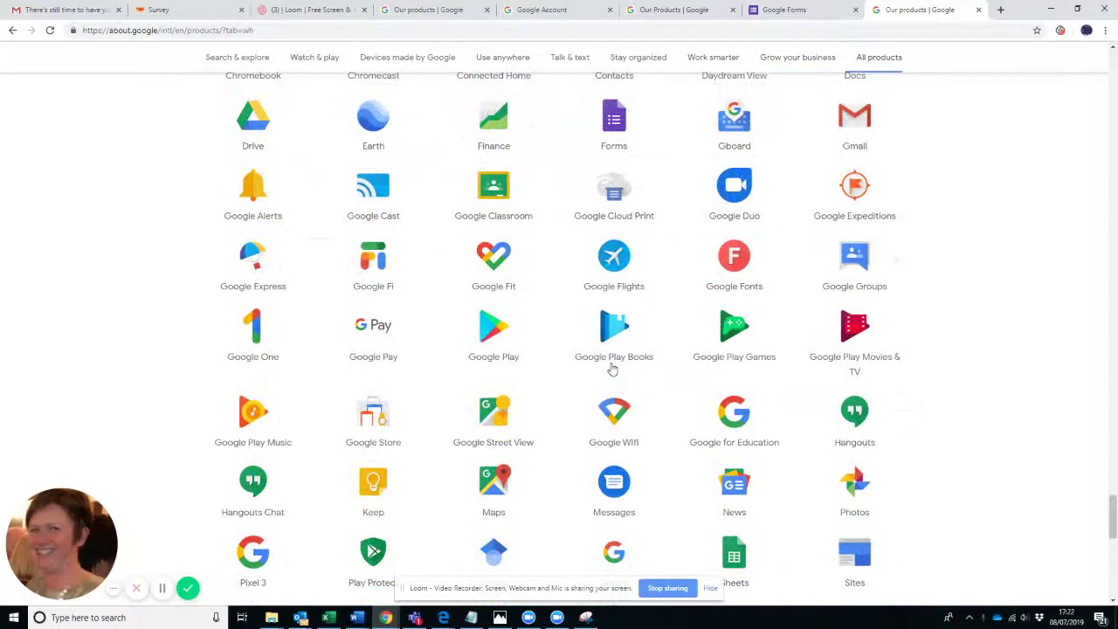
scroll(576, 370, "up", 3)
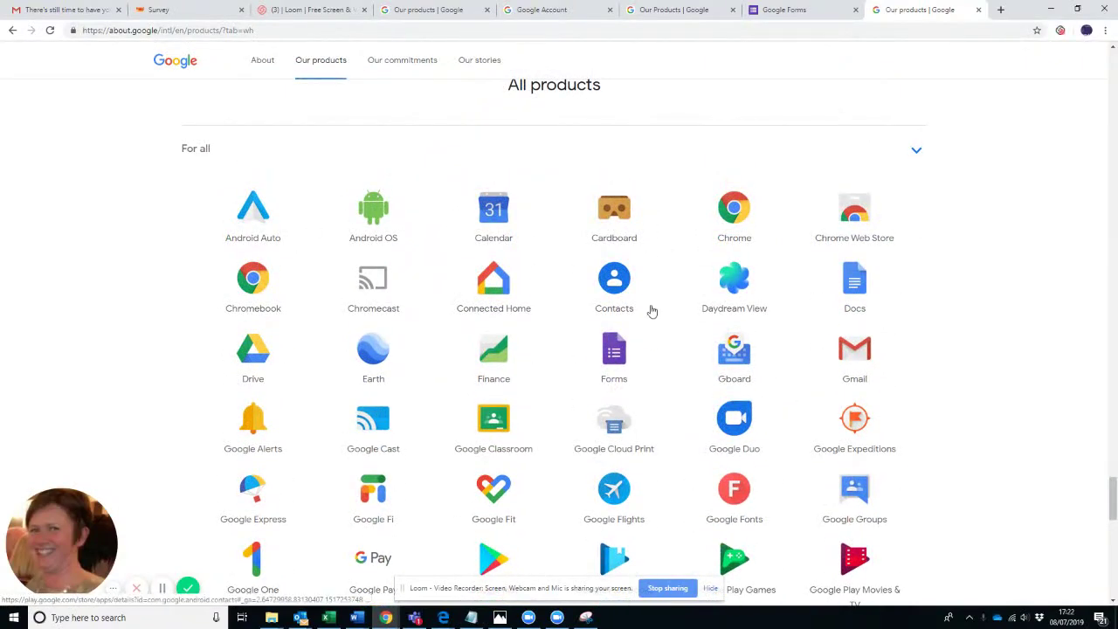
left_click(621, 363)
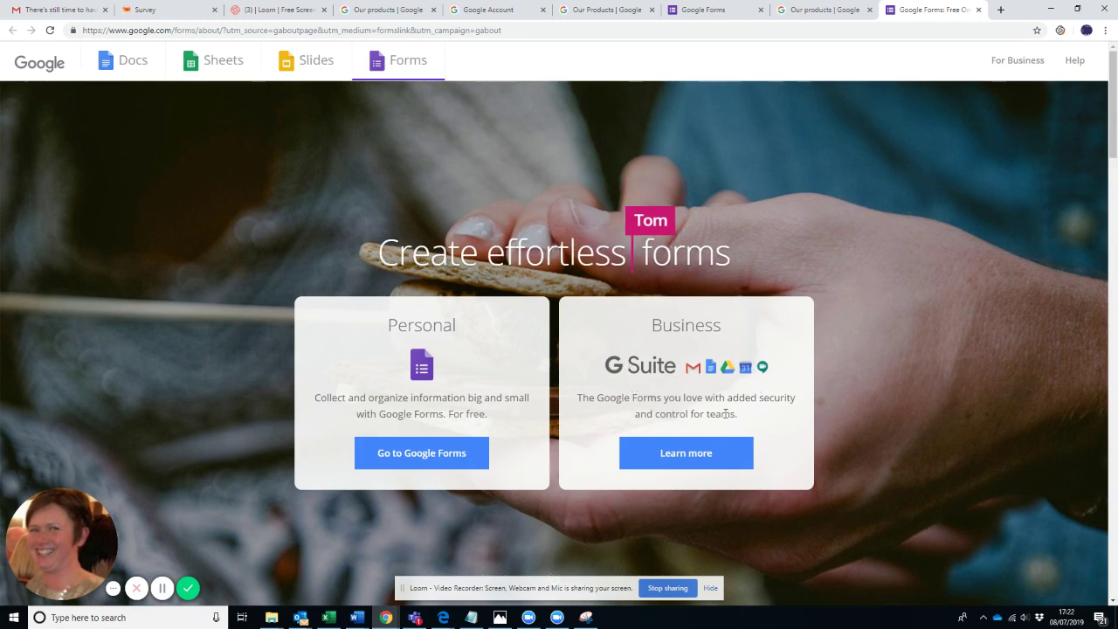
Start a Blank form in Google Forms and decline the welcome tour.
left_click(417, 455)
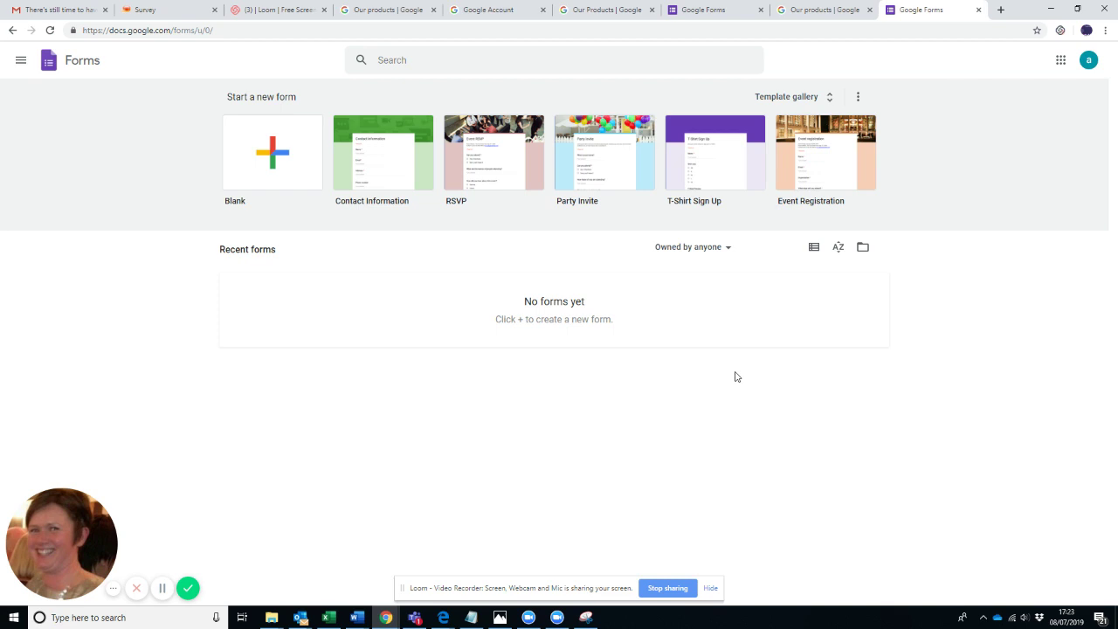
left_click(296, 159)
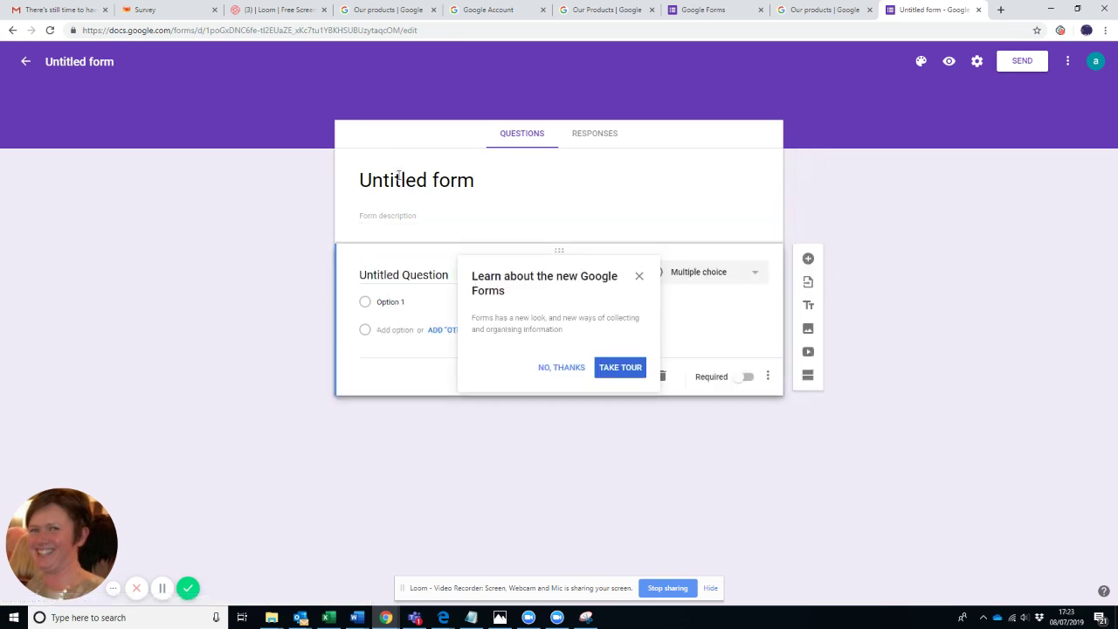
left_click(568, 370)
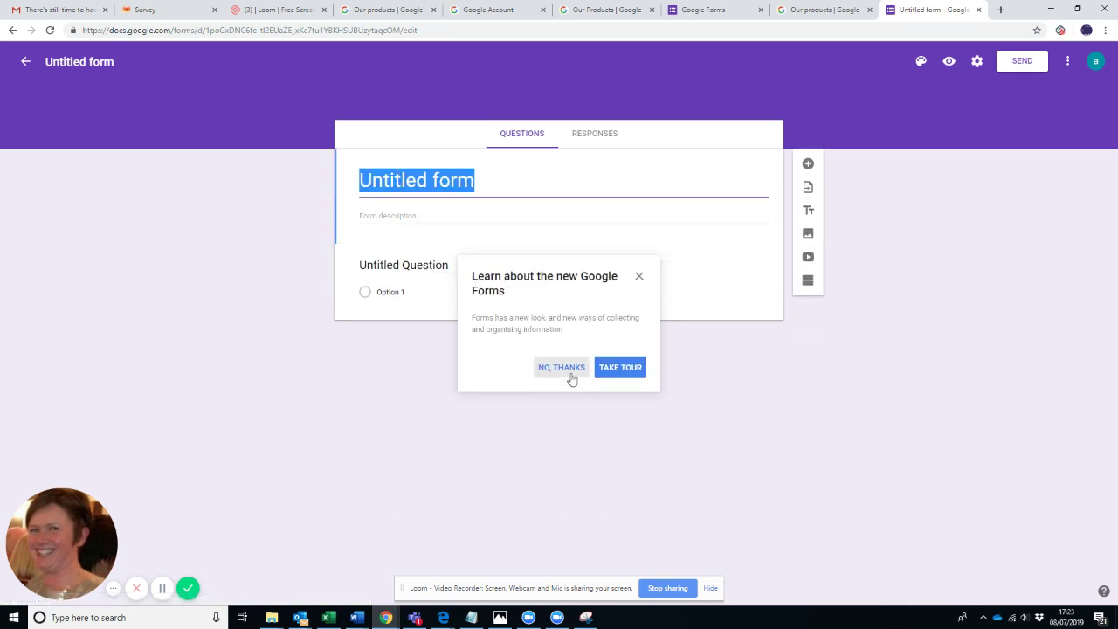
Title the form 'Breakfast Survey Feedback'.
left_click(427, 180)
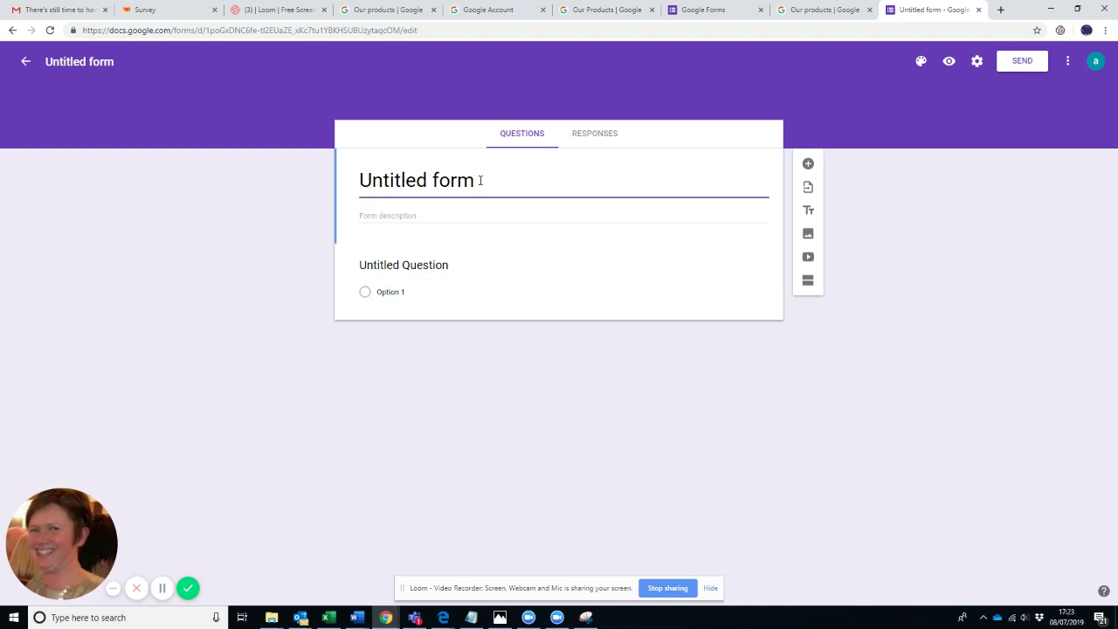
key("BackSpace")
key("BackSpace")
key("BackSpace")
key("BackSpace")
key("BackSpace")
key("BackSpace")
key("BackSpace")
key("BackSpace")
key("BackSpace")
key("BackSpace")
key("BackSpace")
key("BackSpace")
key("BackSpace")
type("B")
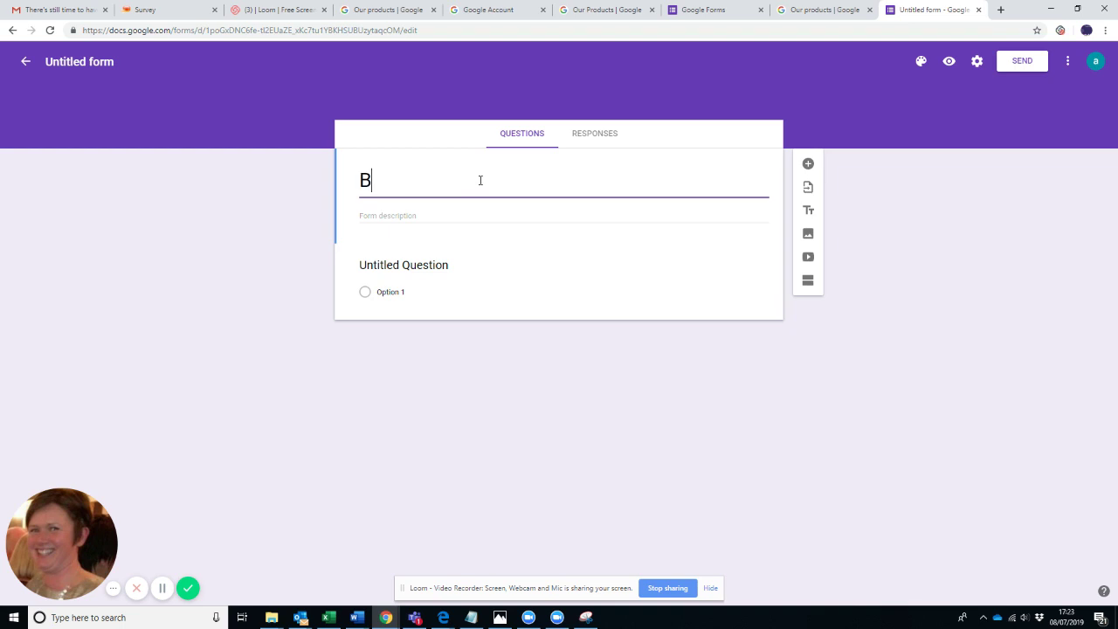
type("reakfast Su")
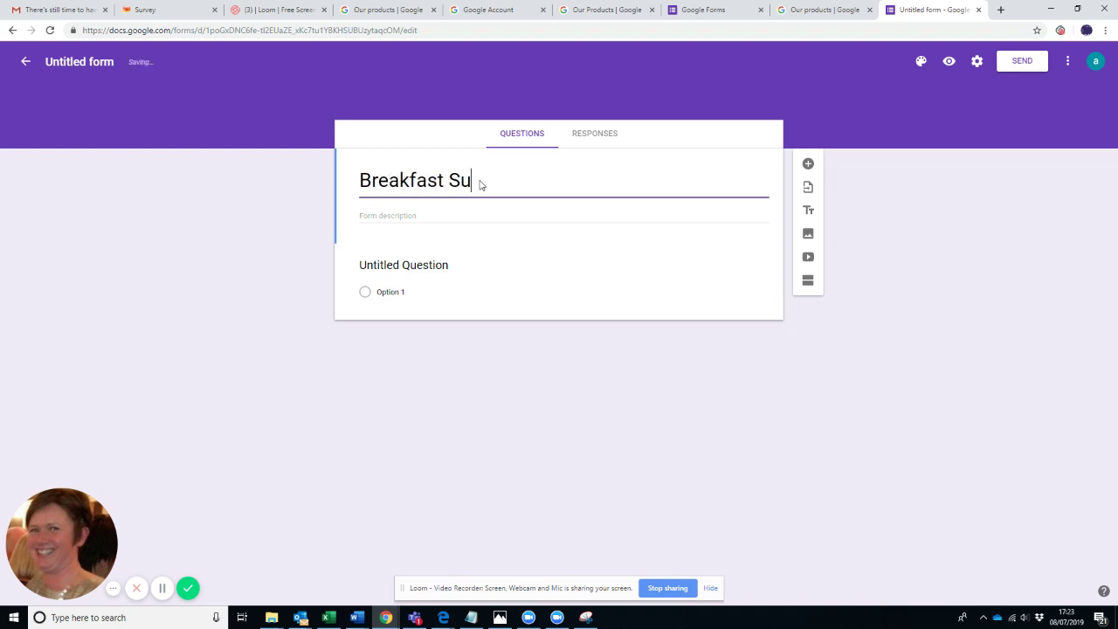
type("rvey Feedback")
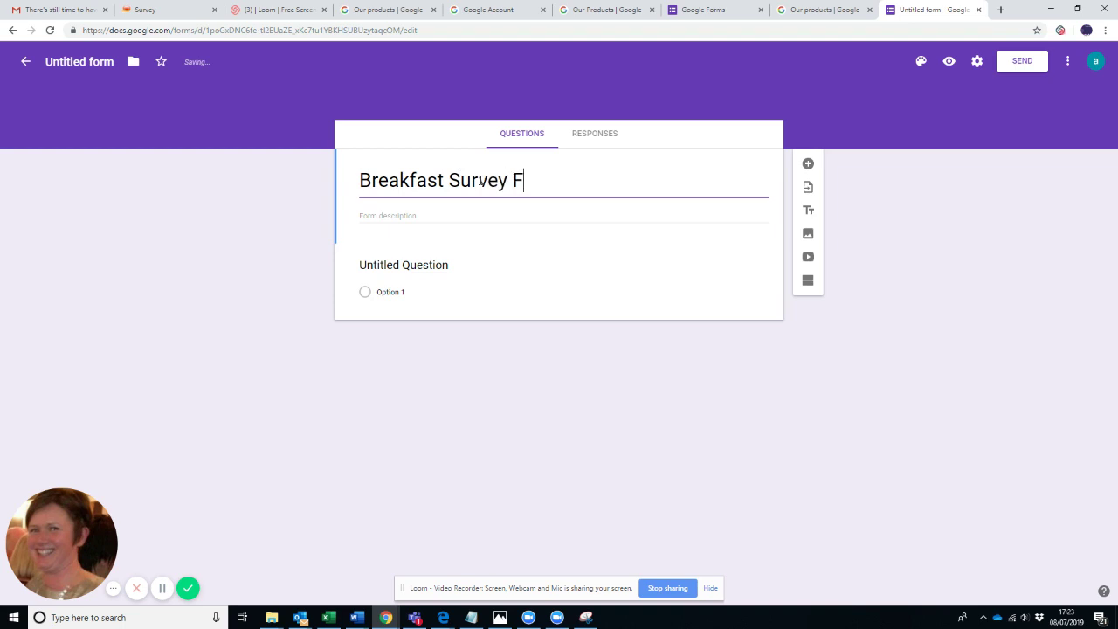
Add a description asking for 5 minutes of breakfast feedback, then fix its typos.
left_click(423, 216)
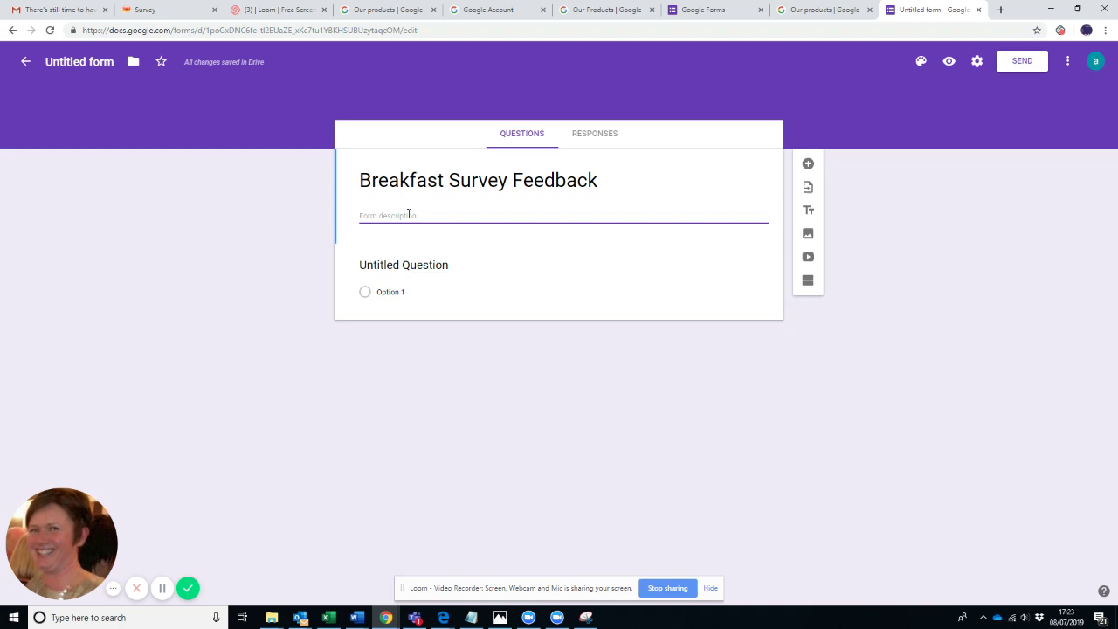
type("Wewoudl like 5minuts")
key("BackSpace")
key("BackSpace")
type("tes of your time to give us some feedback")
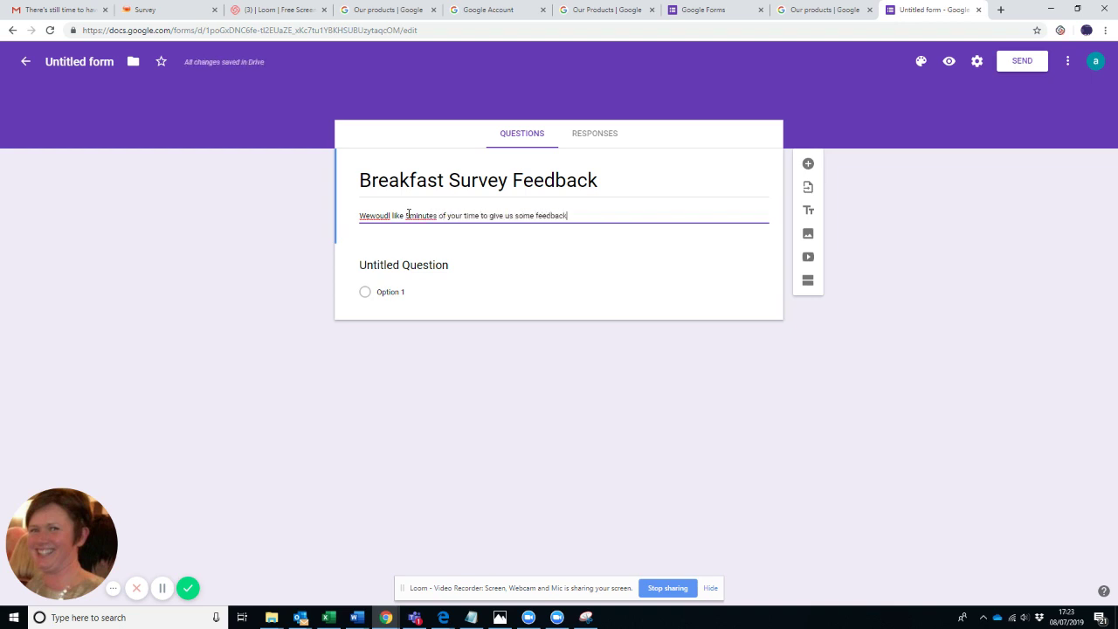
type(" about our breakfast")
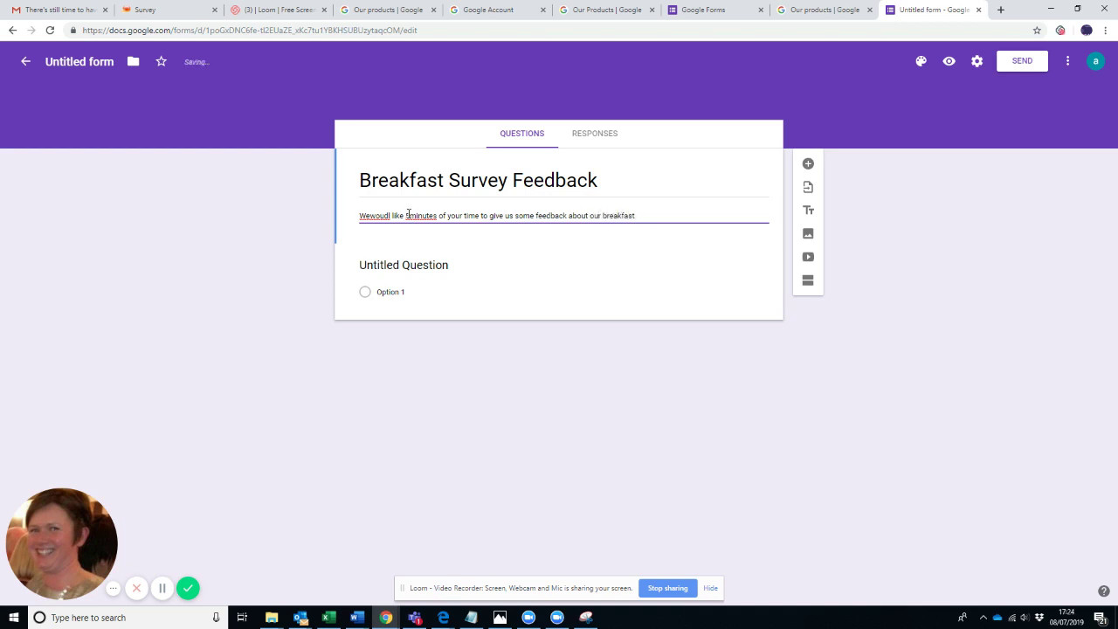
type(" so we can always be improving our service")
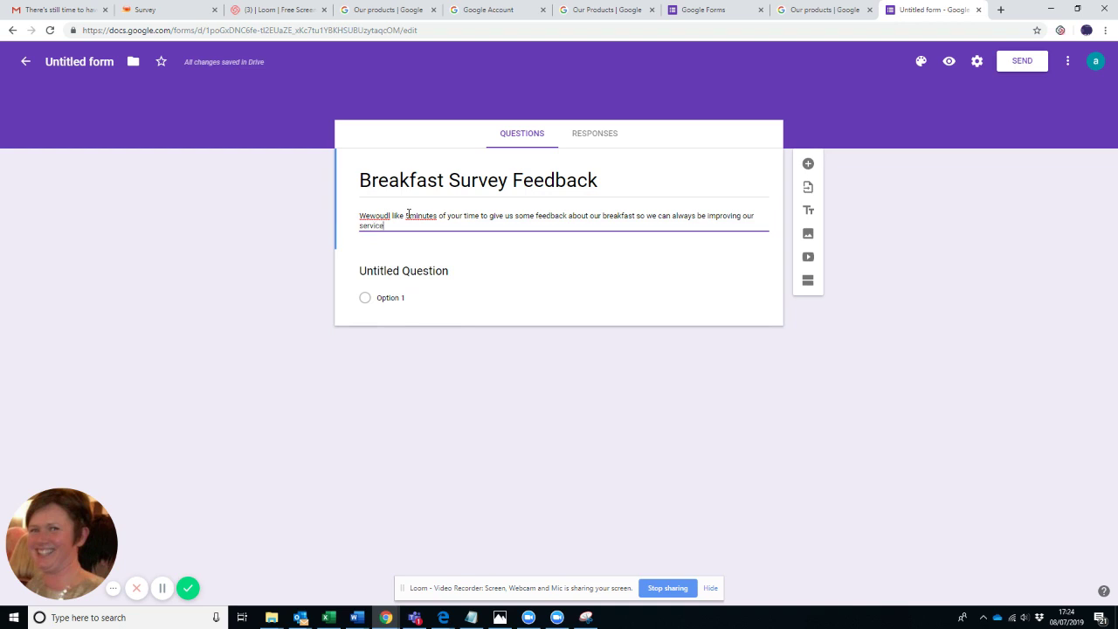
left_click(370, 216)
left_click(390, 216)
key("BackSpace")
key("BackSpace")
type("ld ")
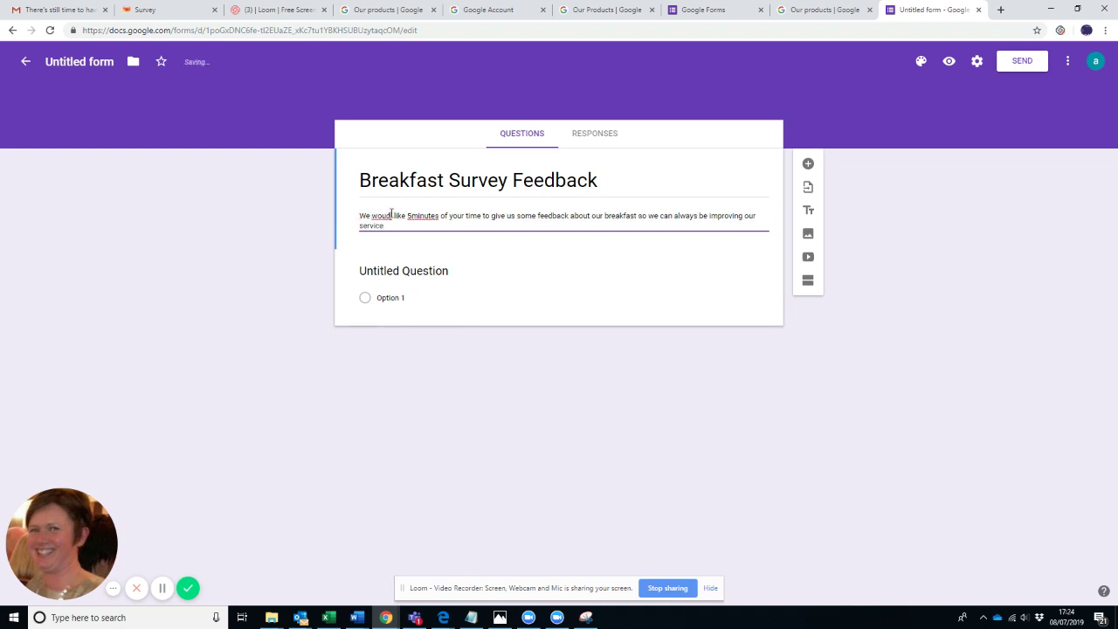
type("l")
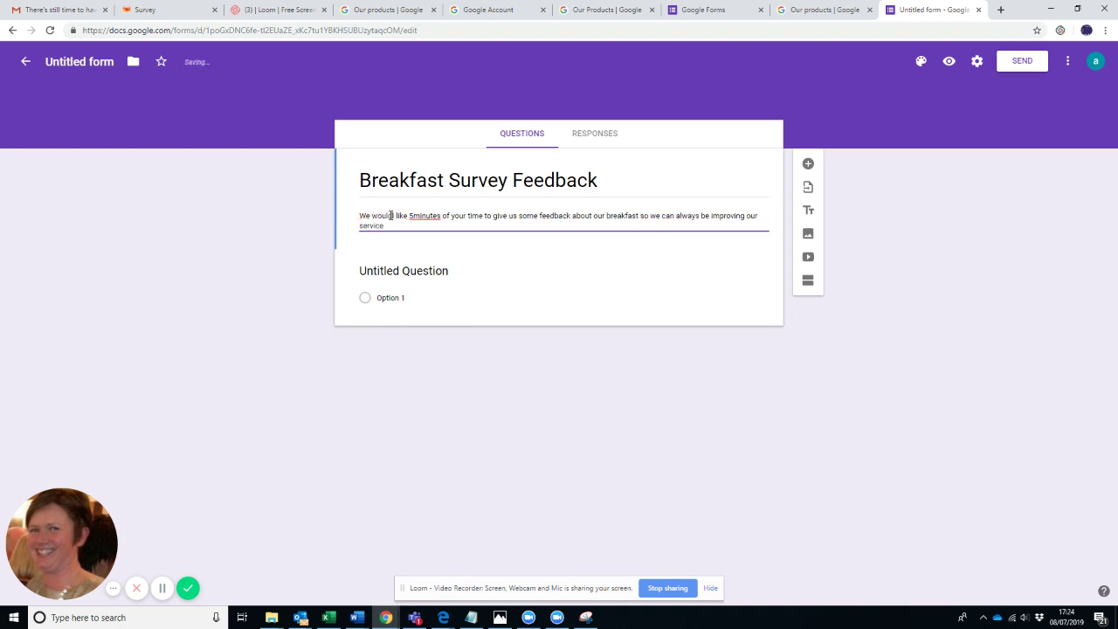
key("BackSpace")
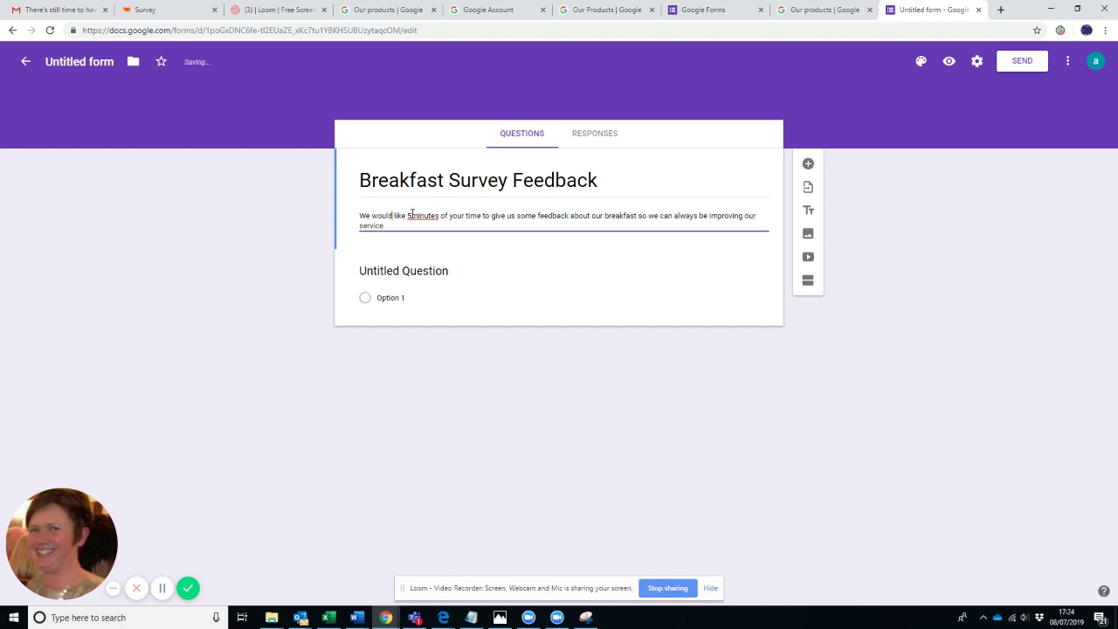
left_click(410, 215)
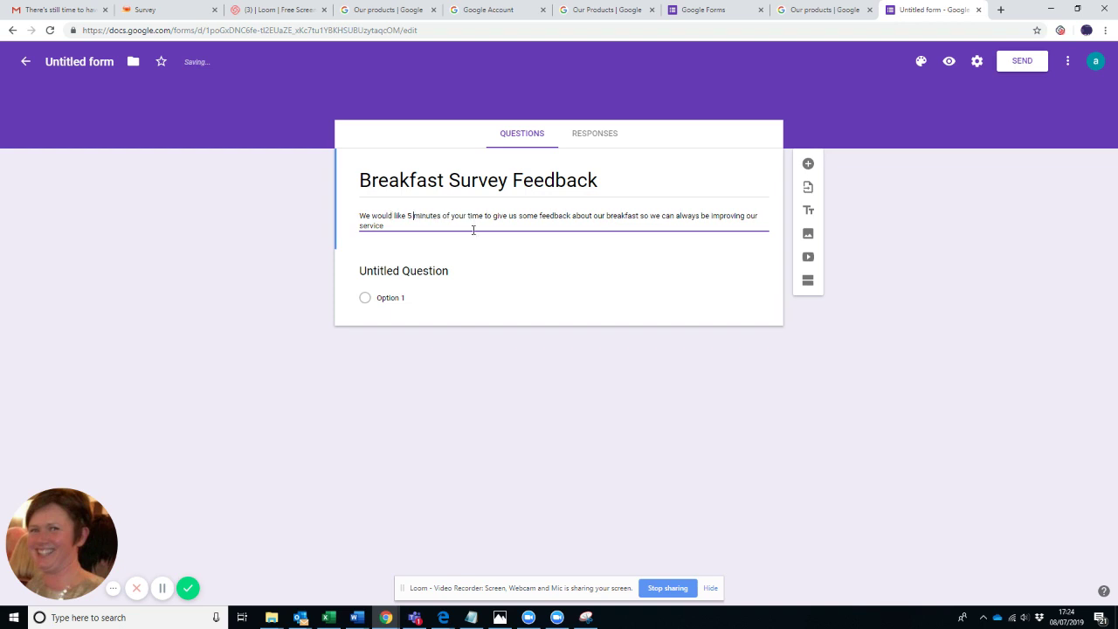
Title the first question '1. What did you have for breakfast?' and choose its question type.
left_click(457, 273)
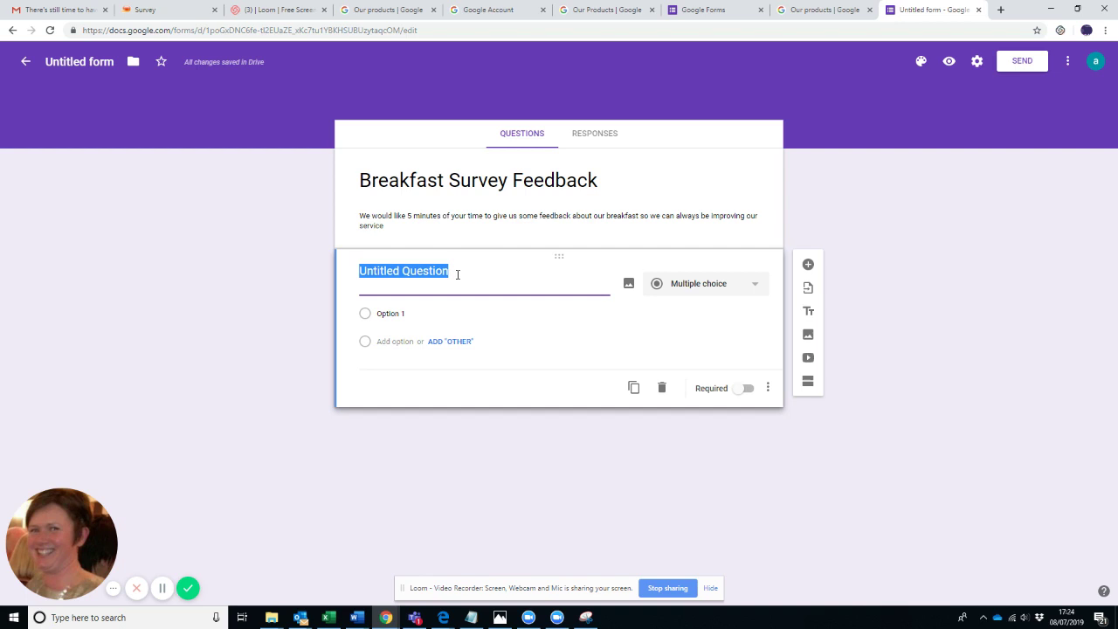
left_click(457, 275)
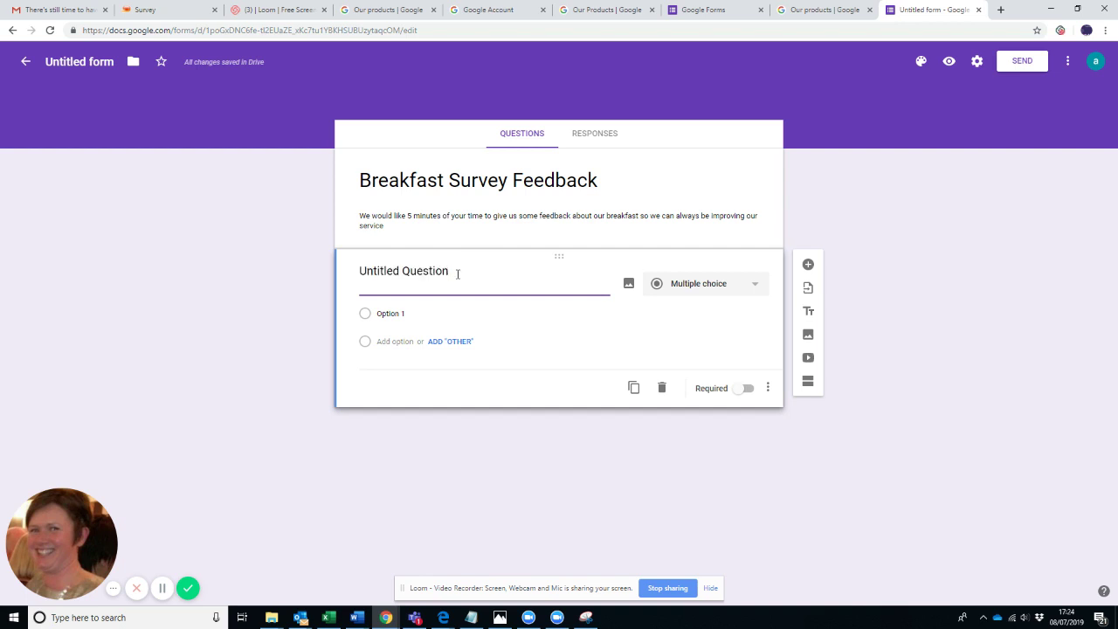
left_click_drag(455, 274, 361, 274)
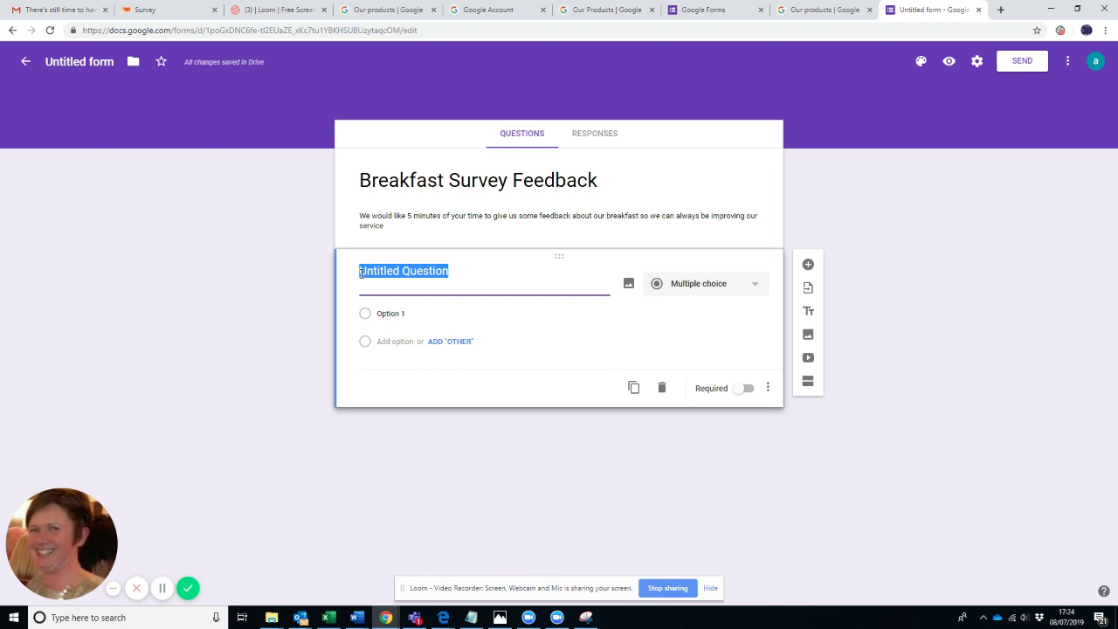
key("BackSpace")
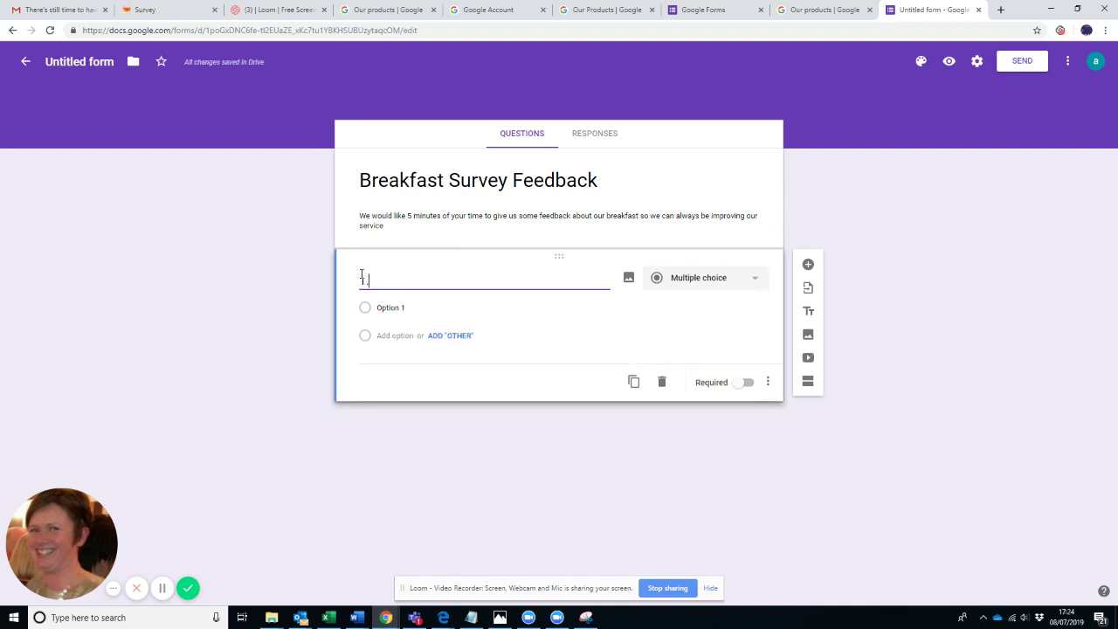
type("1. What did you have for ")
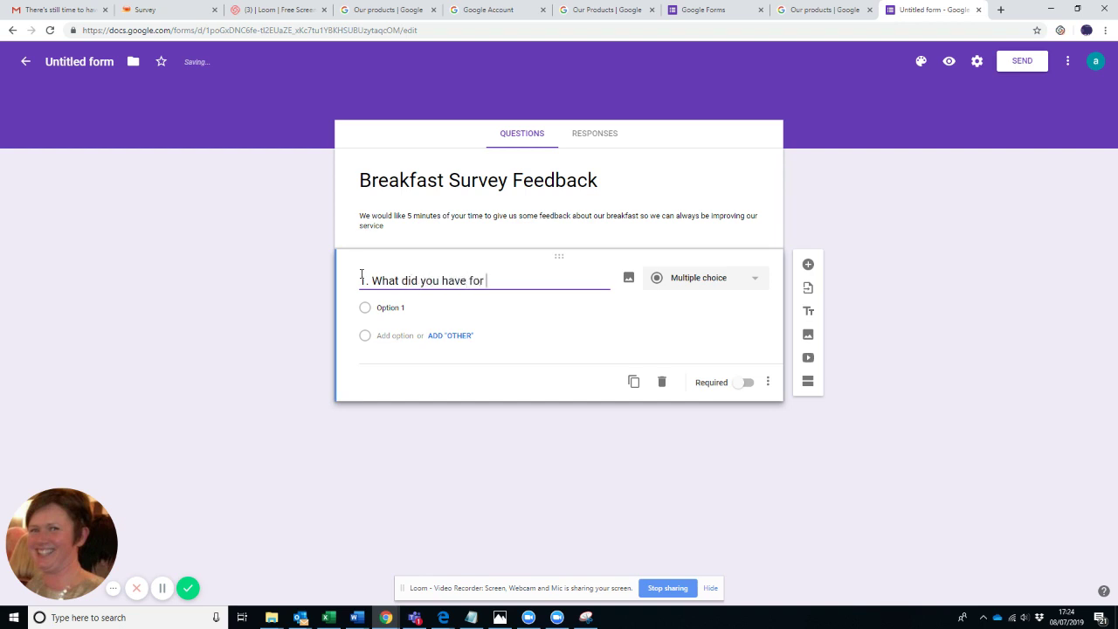
type("breakfast?")
left_click(758, 280)
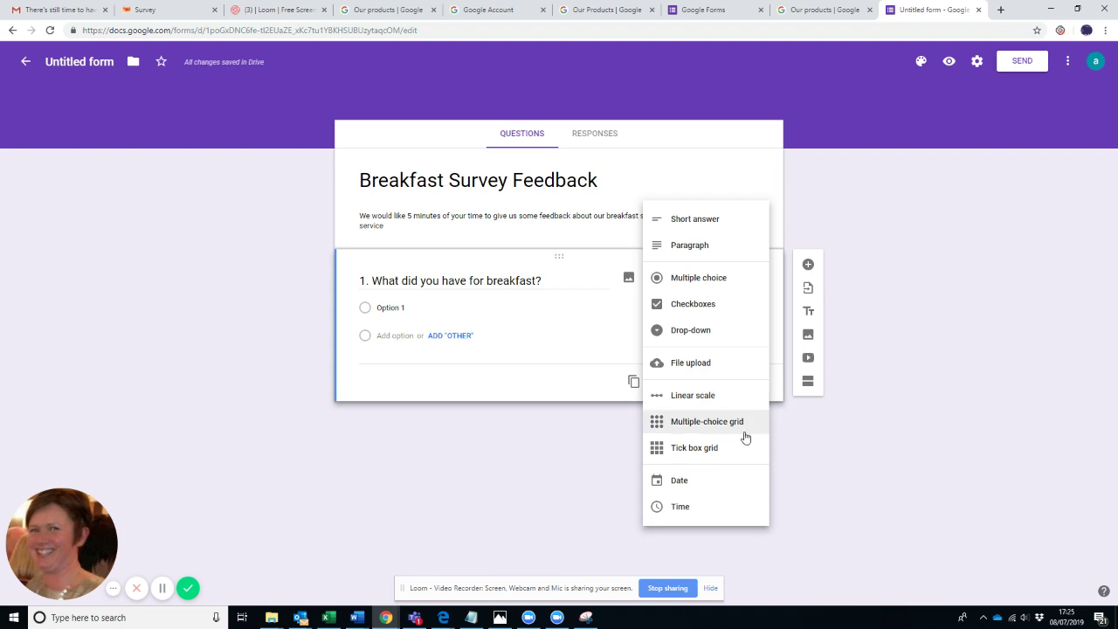
Make question 1 multiple choice with options Porridge and Full Irish Breakfast.
left_click(731, 278)
left_click(434, 308)
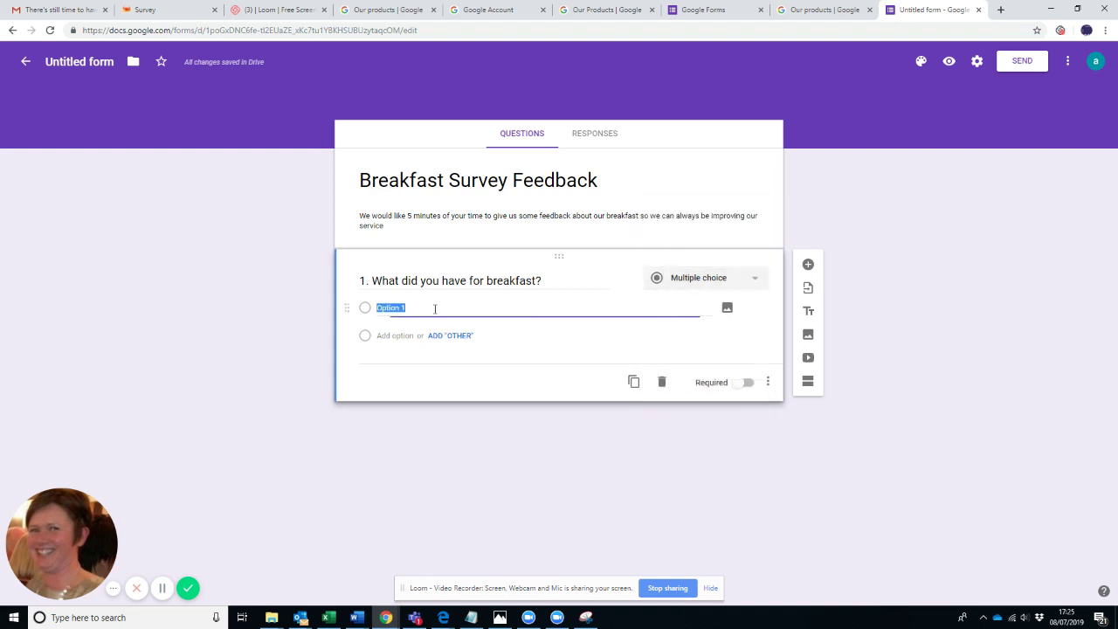
type("Porridge")
left_click(395, 335)
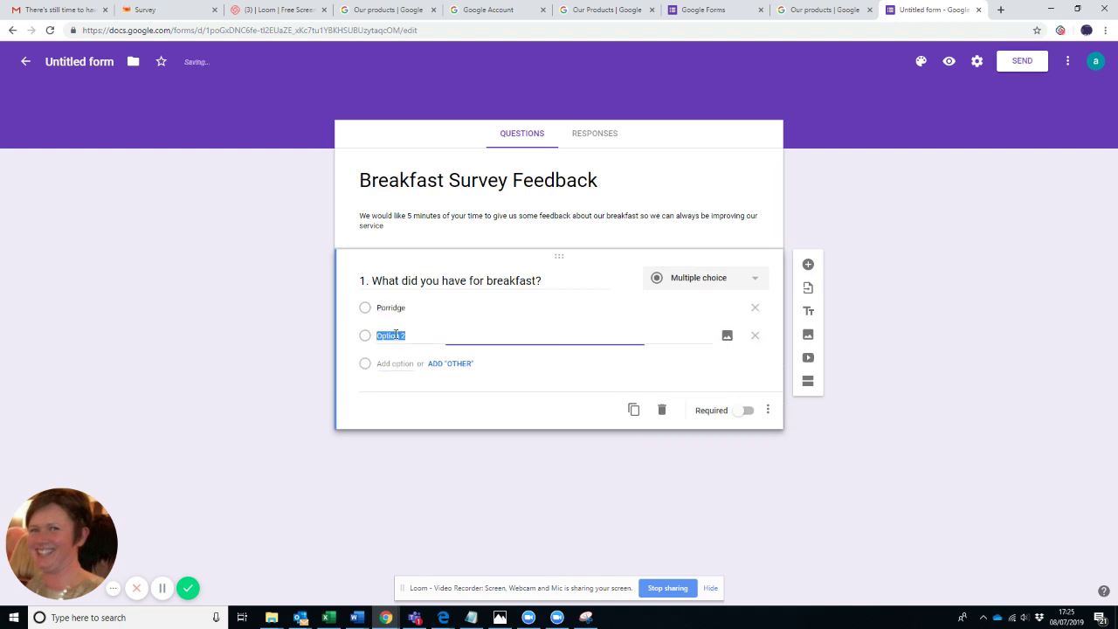
type("Full I")
key("BackSpace")
type("Irish Break")
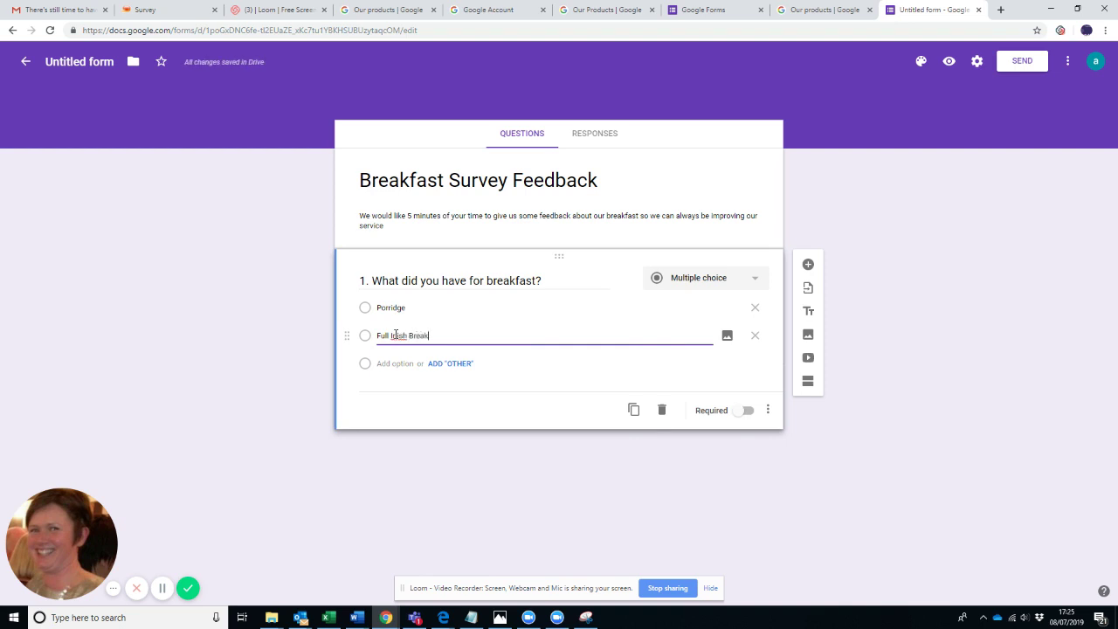
type("fast")
left_click(399, 335)
key("BackSpace")
Add options Eggs and bacon, Vegan option and None, and make the question required.
left_click(401, 363)
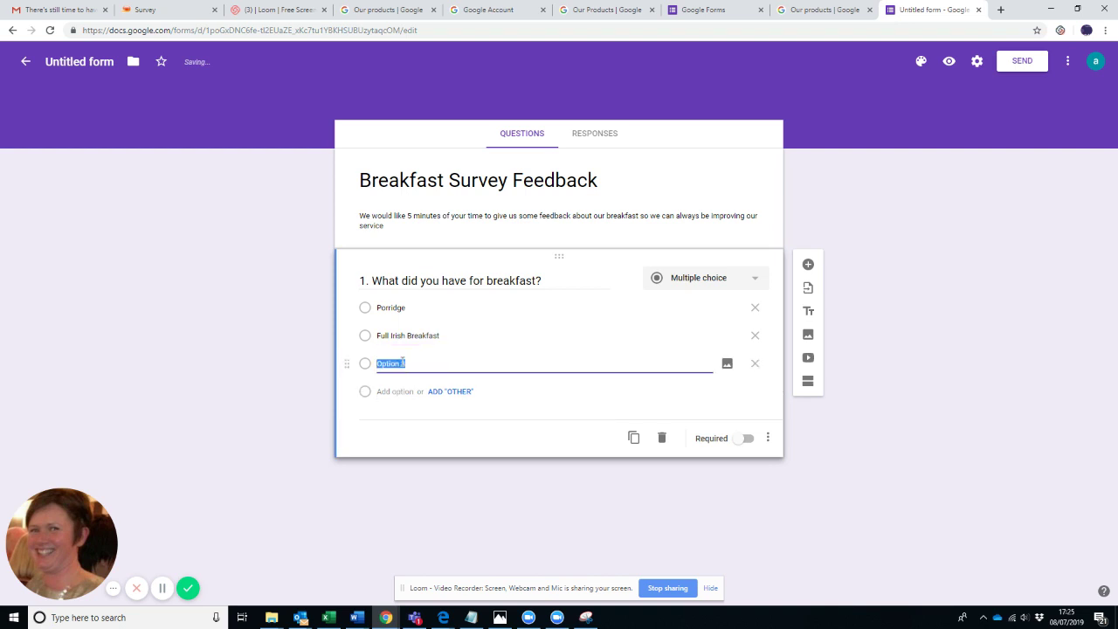
type("eggs and bacon")
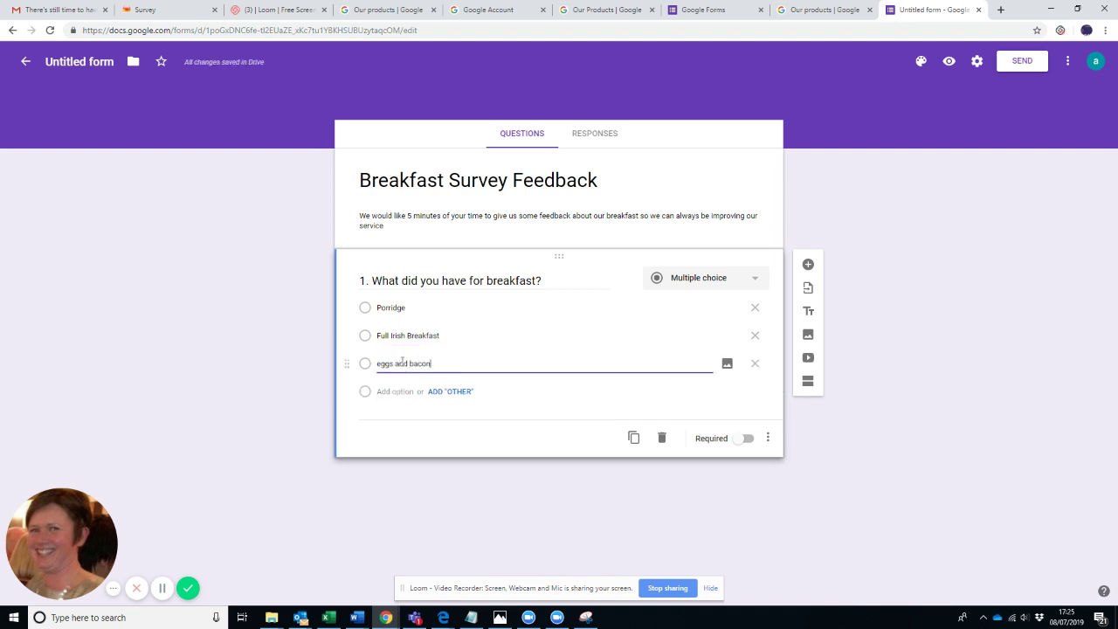
left_click(381, 363)
key("BackSpace")
type("E")
left_click(389, 390)
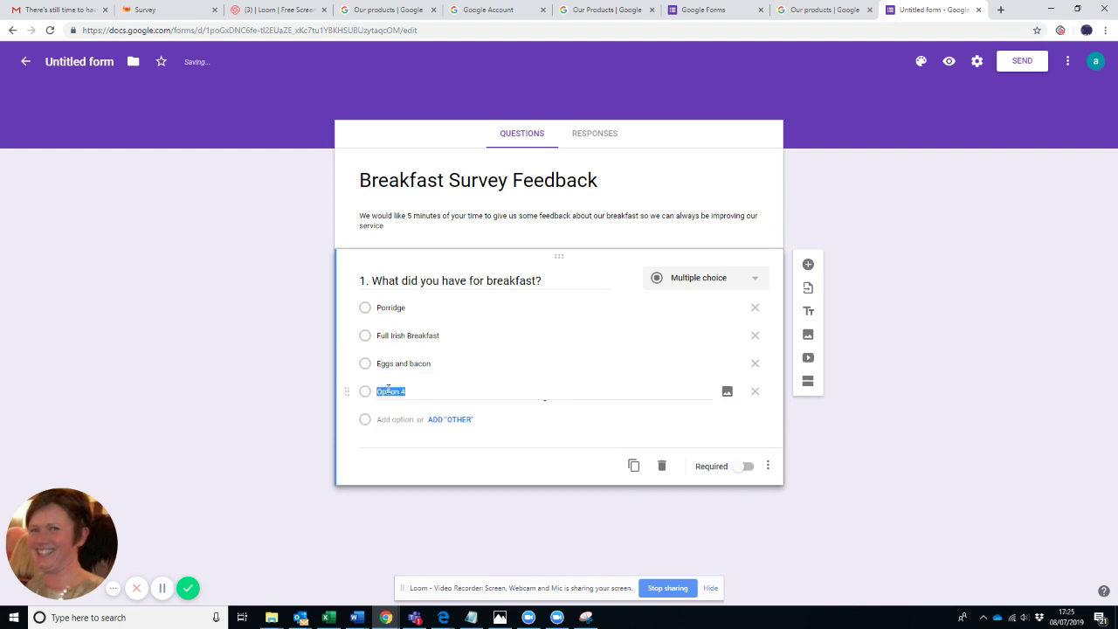
type("Vegan")
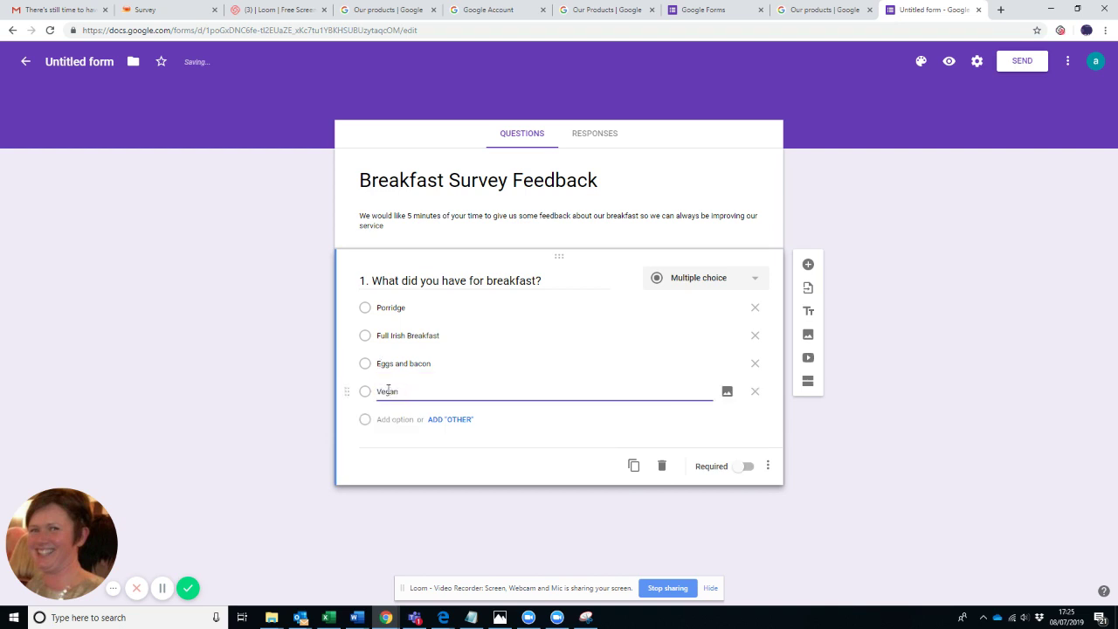
type(" opp")
left_click(392, 419)
type("None")
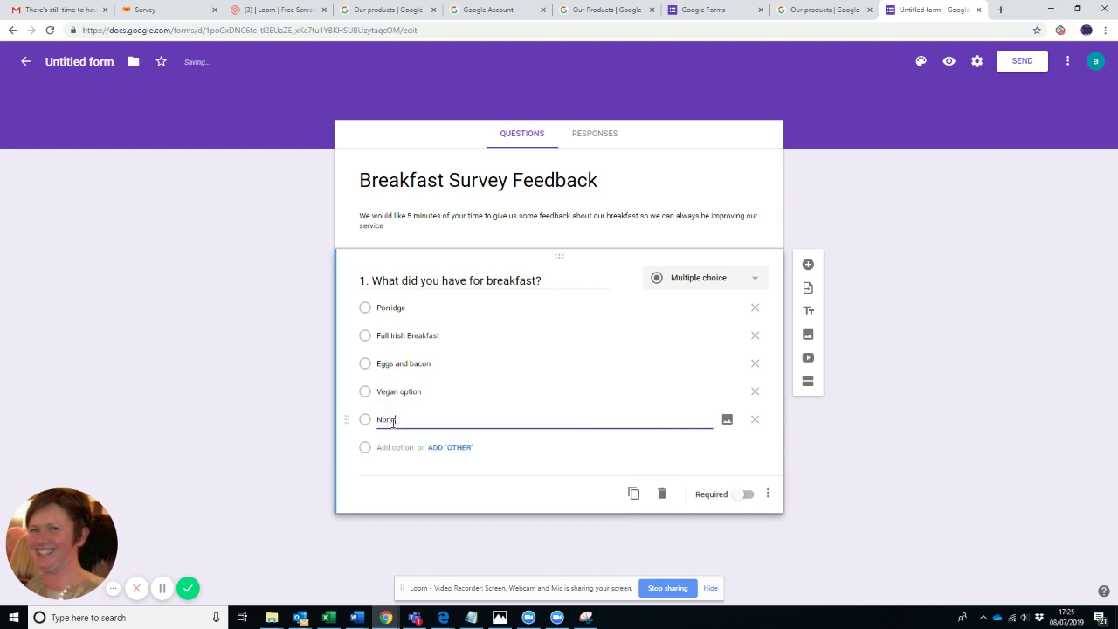
left_click(524, 451)
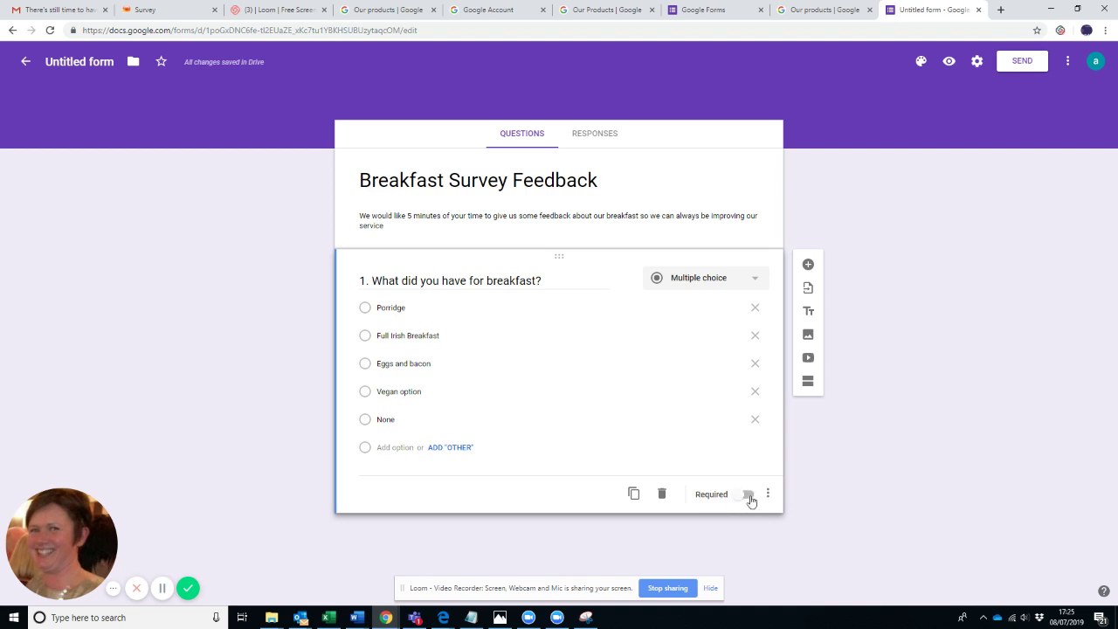
left_click(745, 495)
Add question '2. On a scale of 1-5 how would you rate your breakfast?'.
left_click(808, 266)
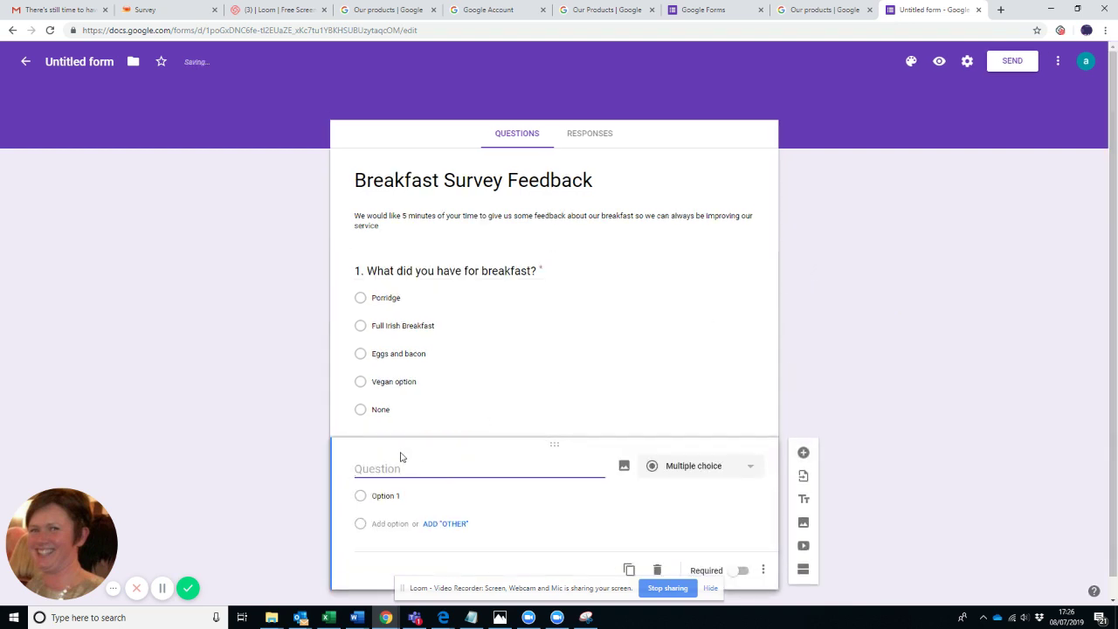
type("2.")
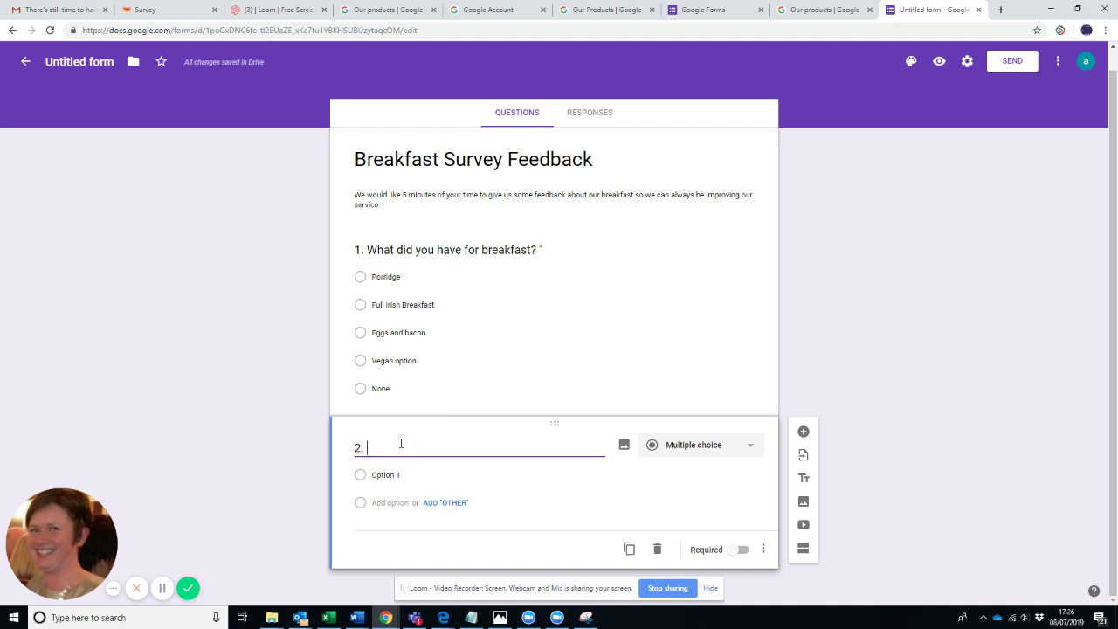
type("On a scale of 1-5 how would yu ")
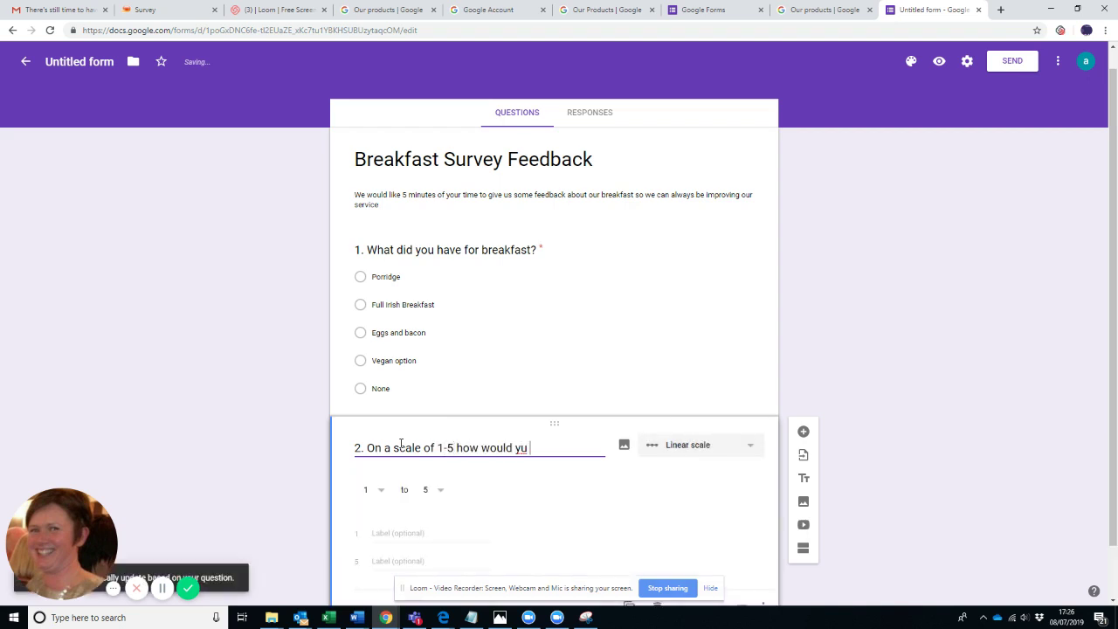
type("u rate your breakfast")
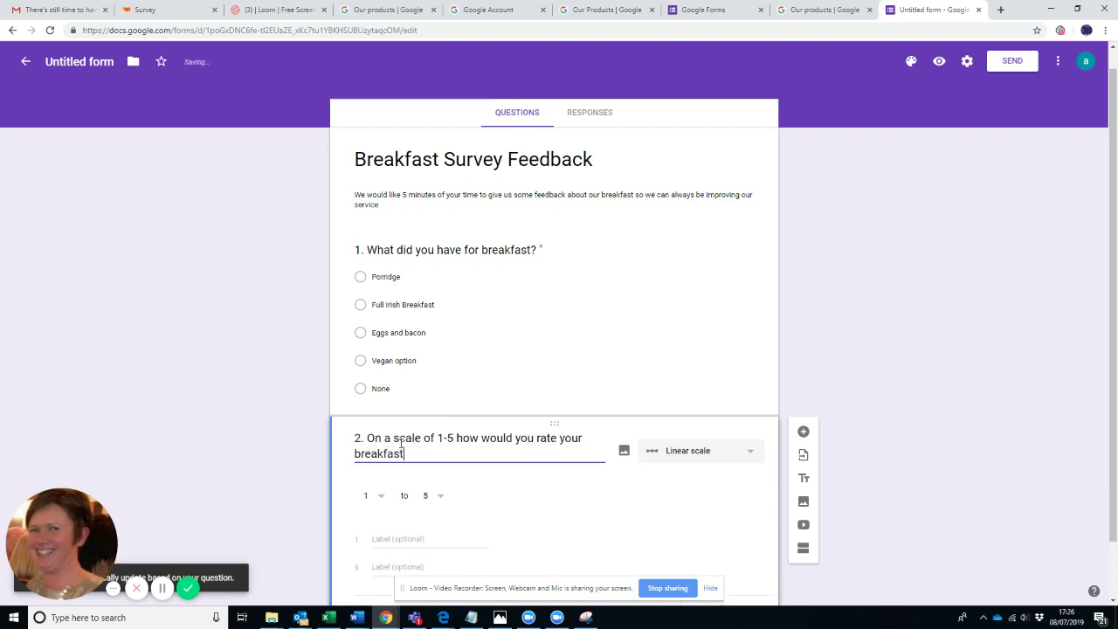
type("?")
scroll(430, 446, "down", 1)
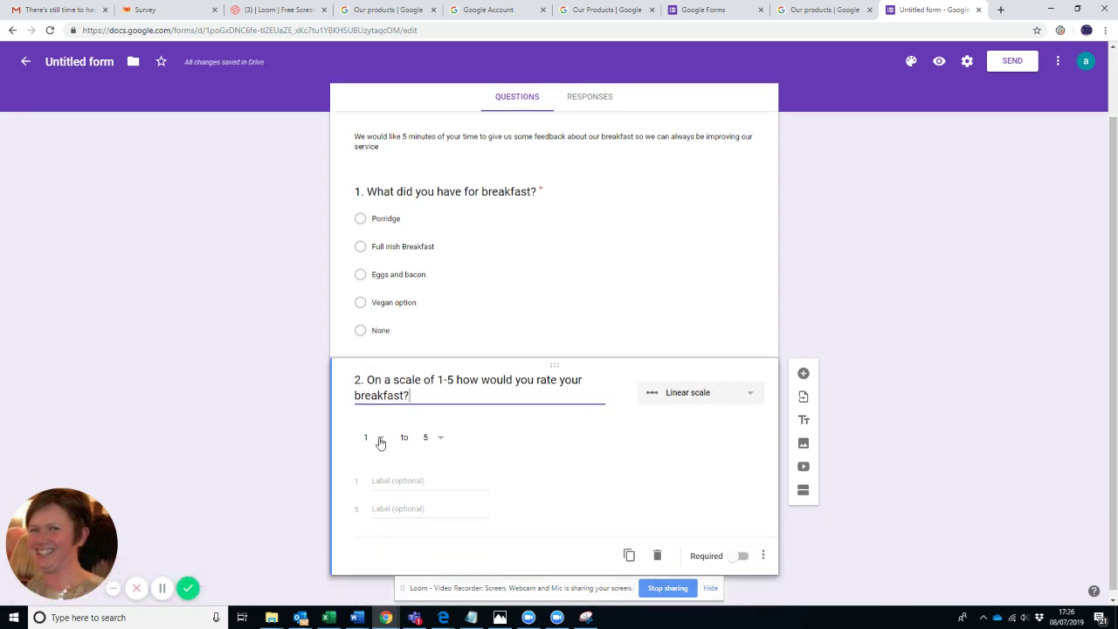
Set a 1–5 linear scale labelled Very poor to Excellent, and make it required.
left_click(441, 437)
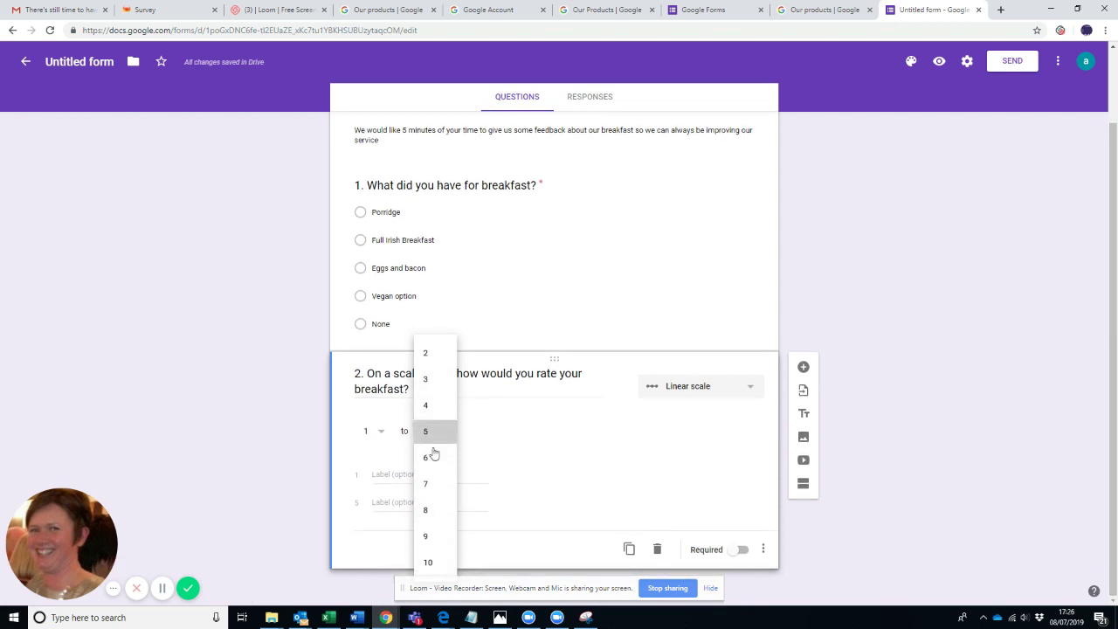
left_click(372, 475)
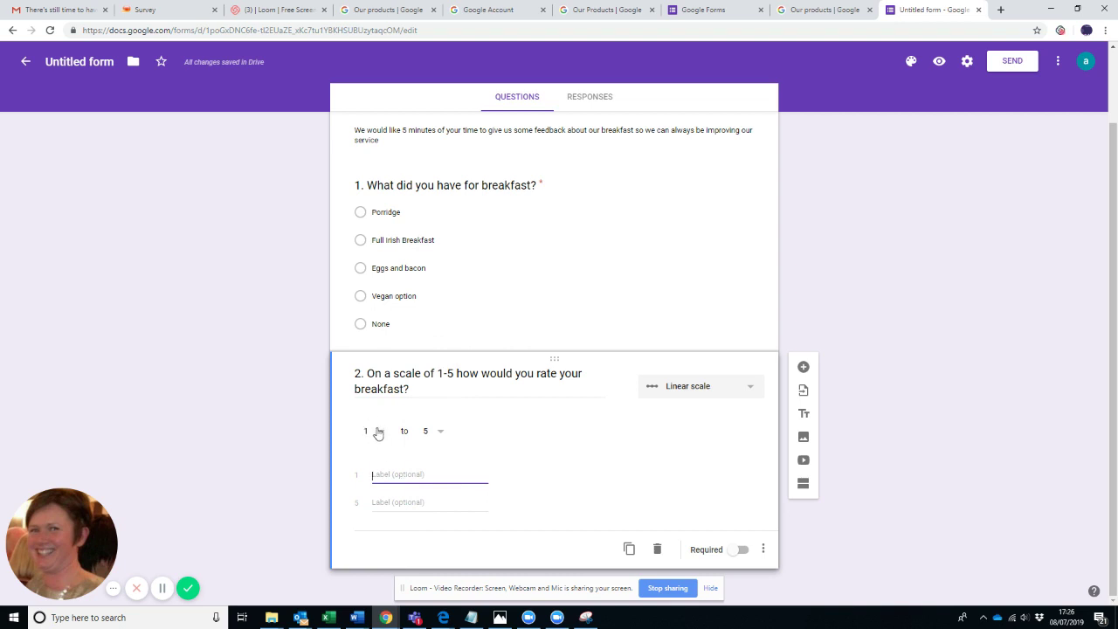
type("Very poor")
left_click(387, 502)
type("Excellent")
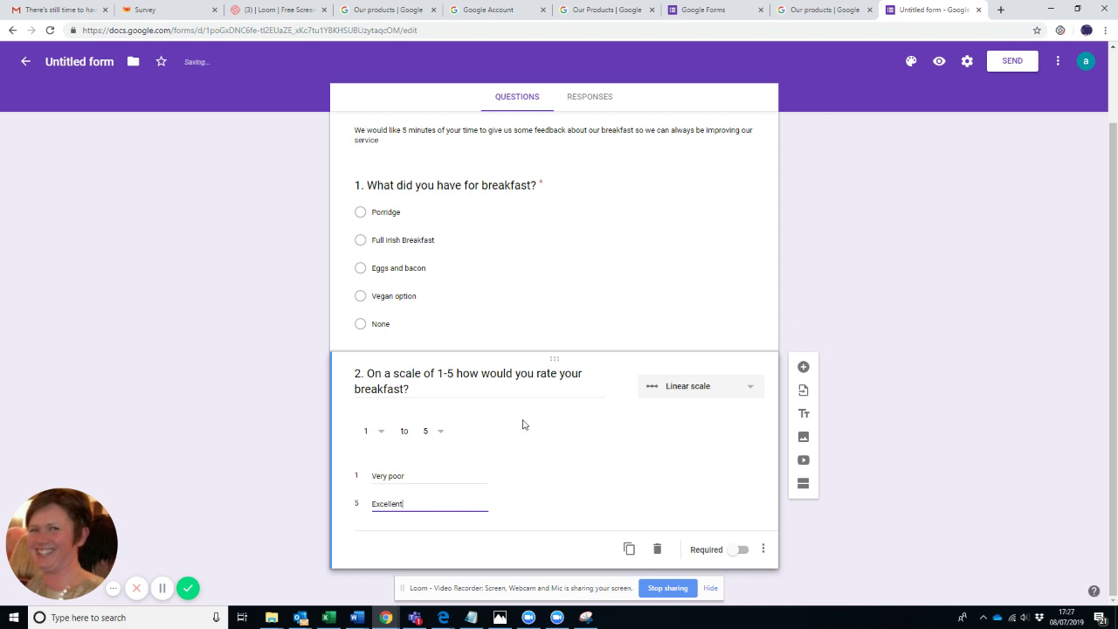
left_click(740, 552)
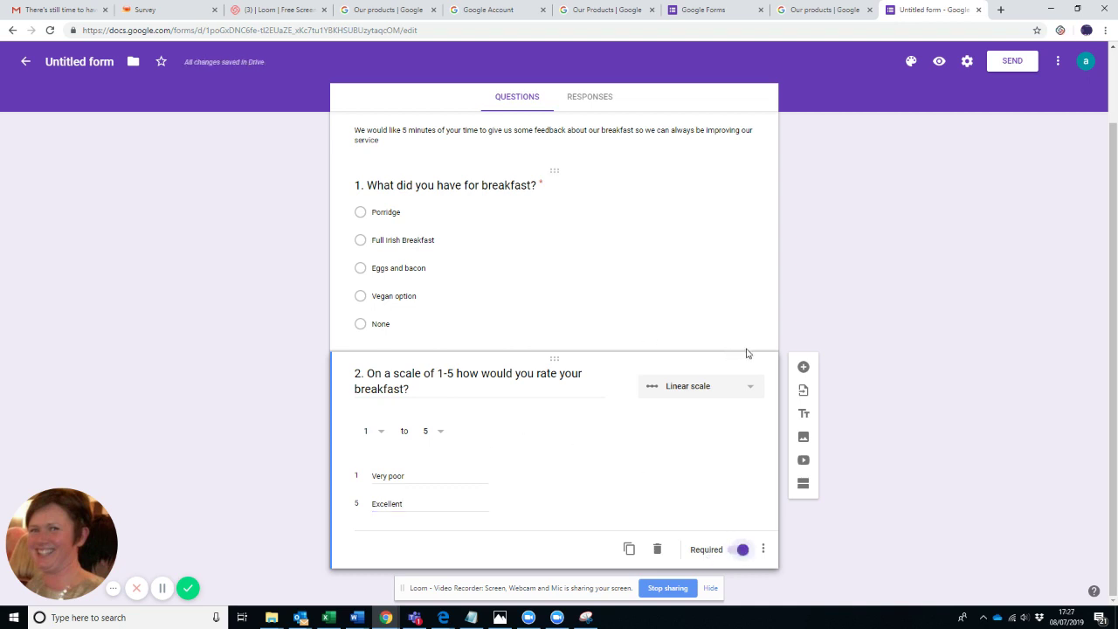
Add '3. What date did you eat in our restaurant' as a required Date question.
left_click(803, 367)
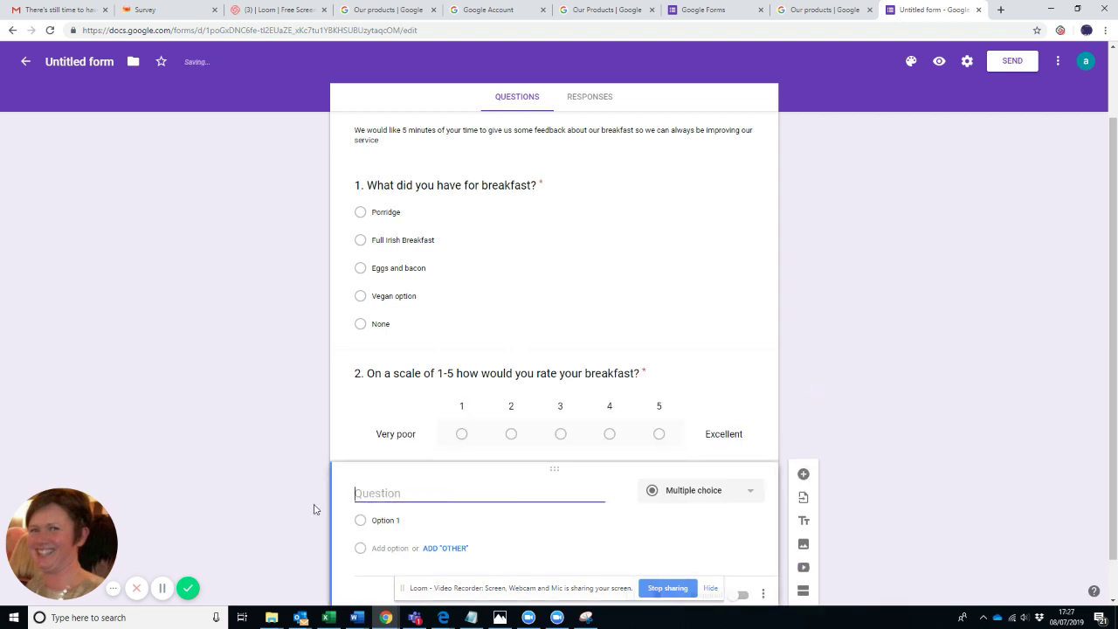
type("3. What date ")
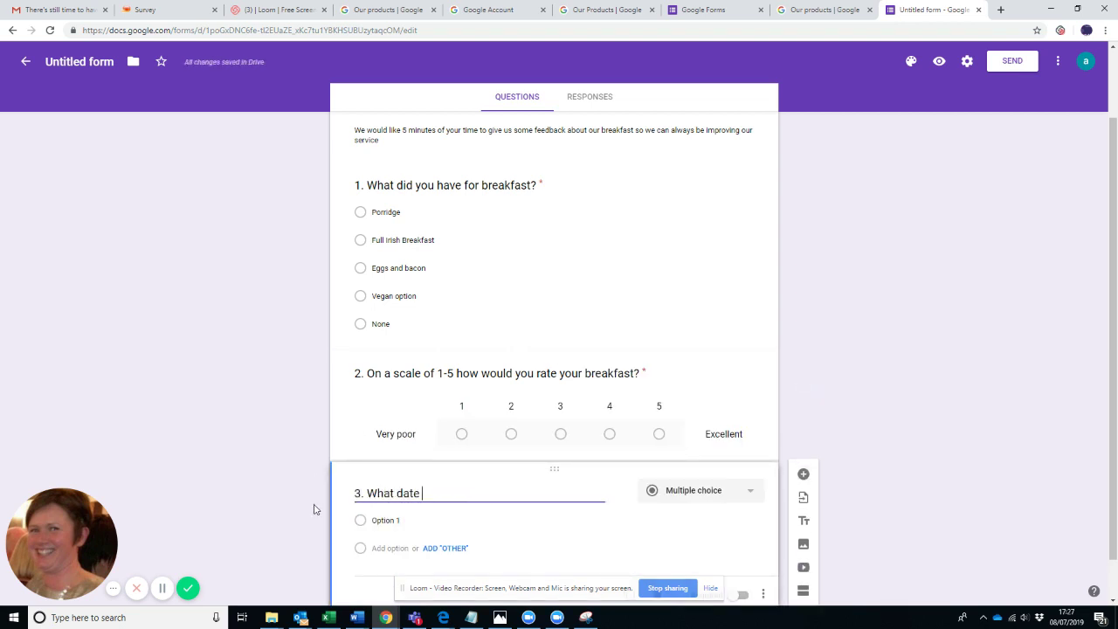
type("did you eat i")
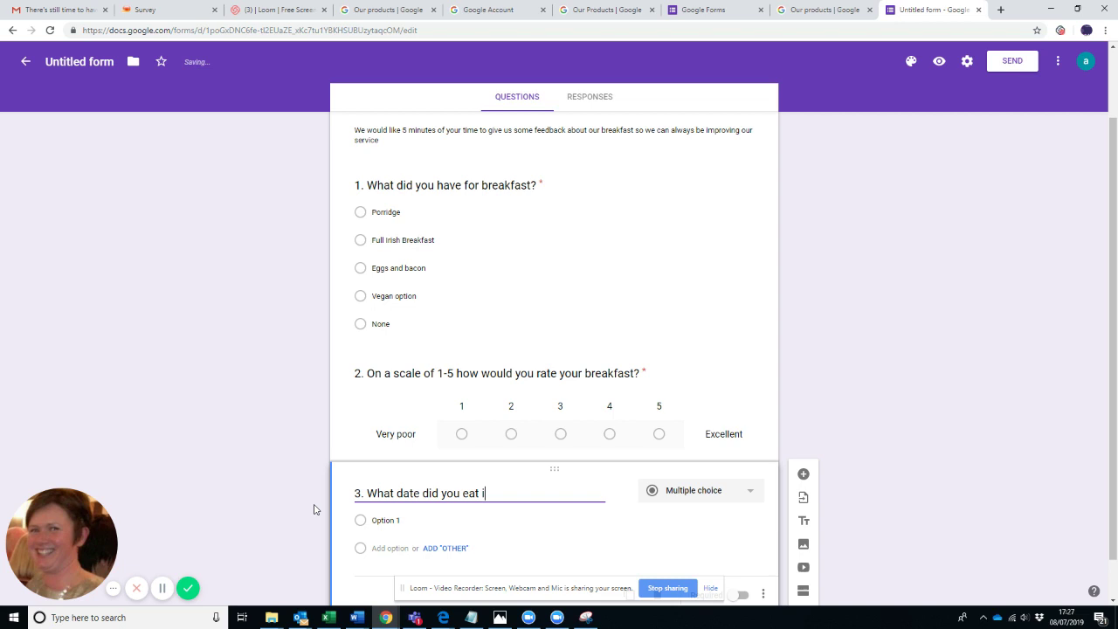
type("n our restaurant")
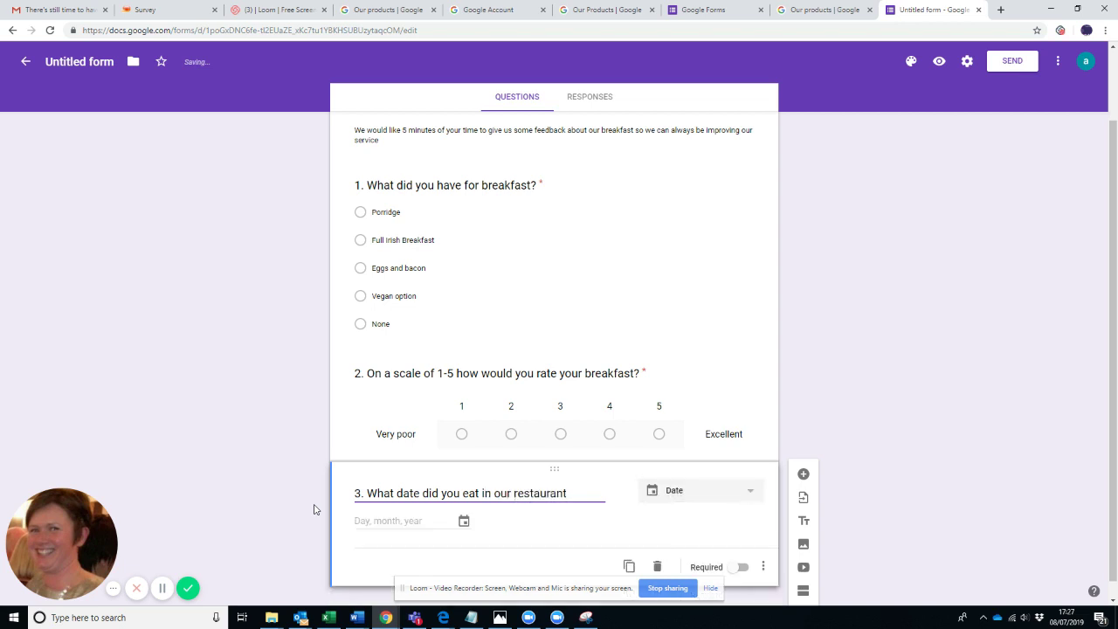
left_click(719, 495)
left_click(719, 495)
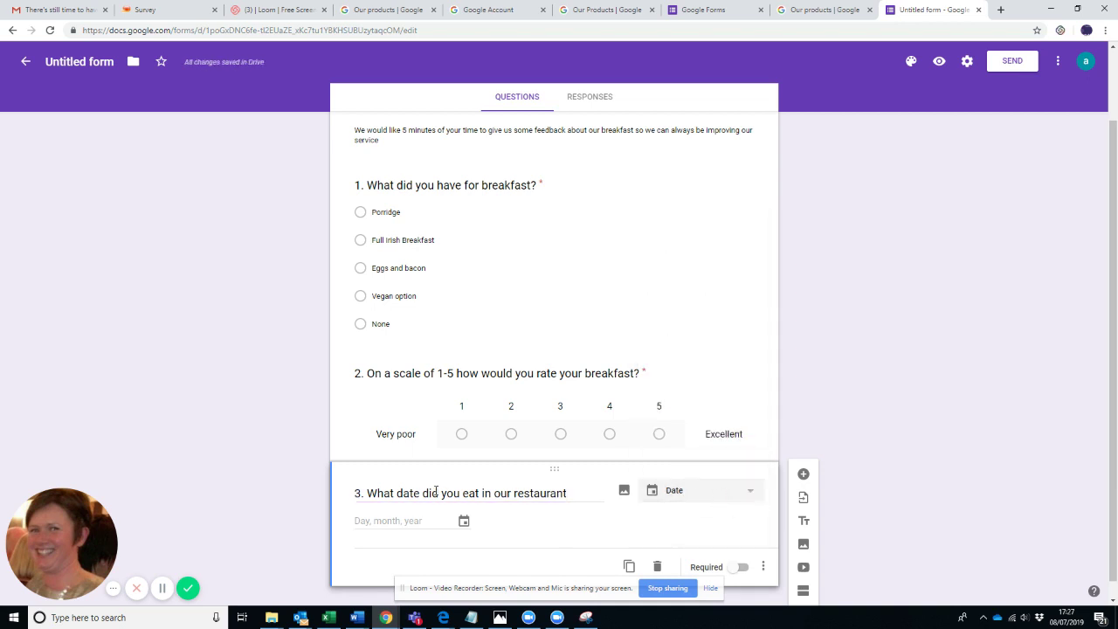
left_click(741, 567)
scroll(524, 305, "up", 1)
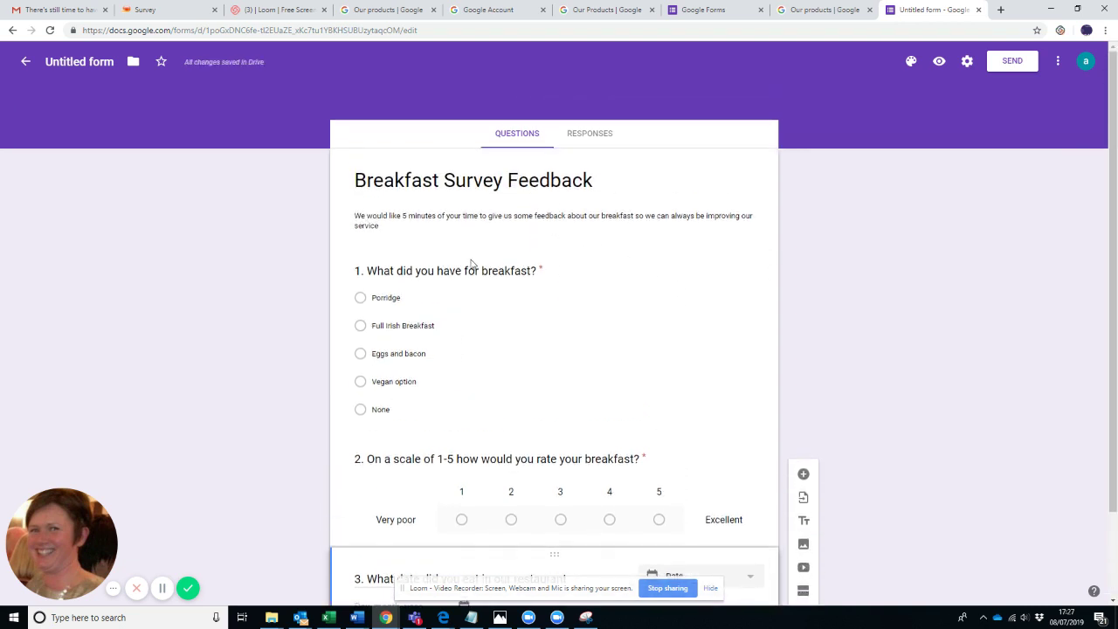
scroll(802, 472, "down", 1)
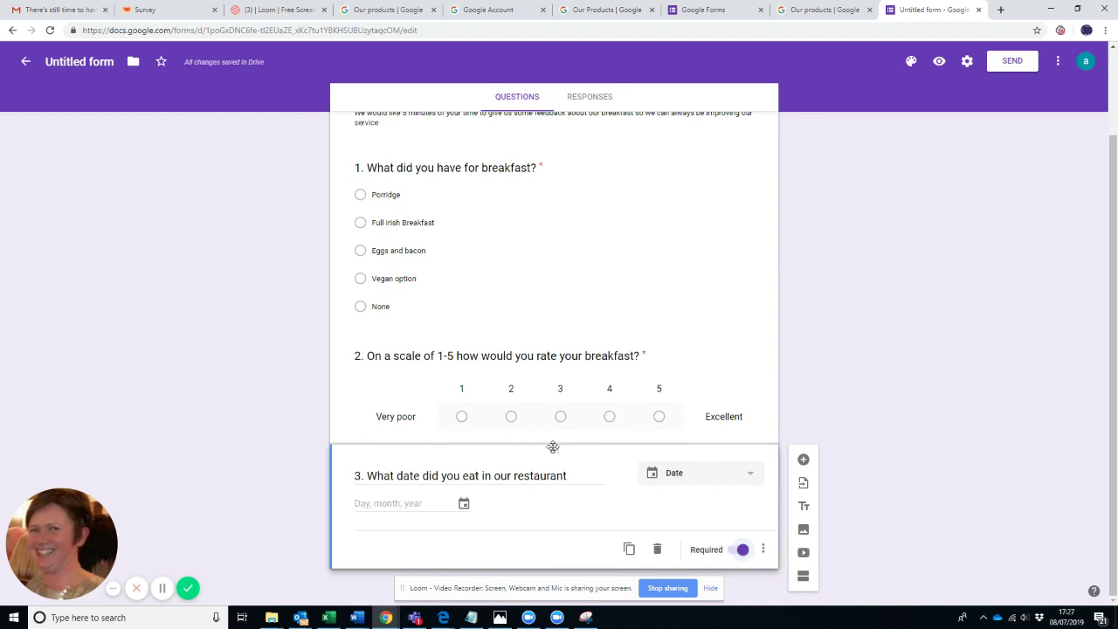
mouse_move(553, 446)
left_mouse_down()
mouse_move(554, 294)
mouse_move(551, 472)
mouse_move(553, 450)
left_mouse_up()
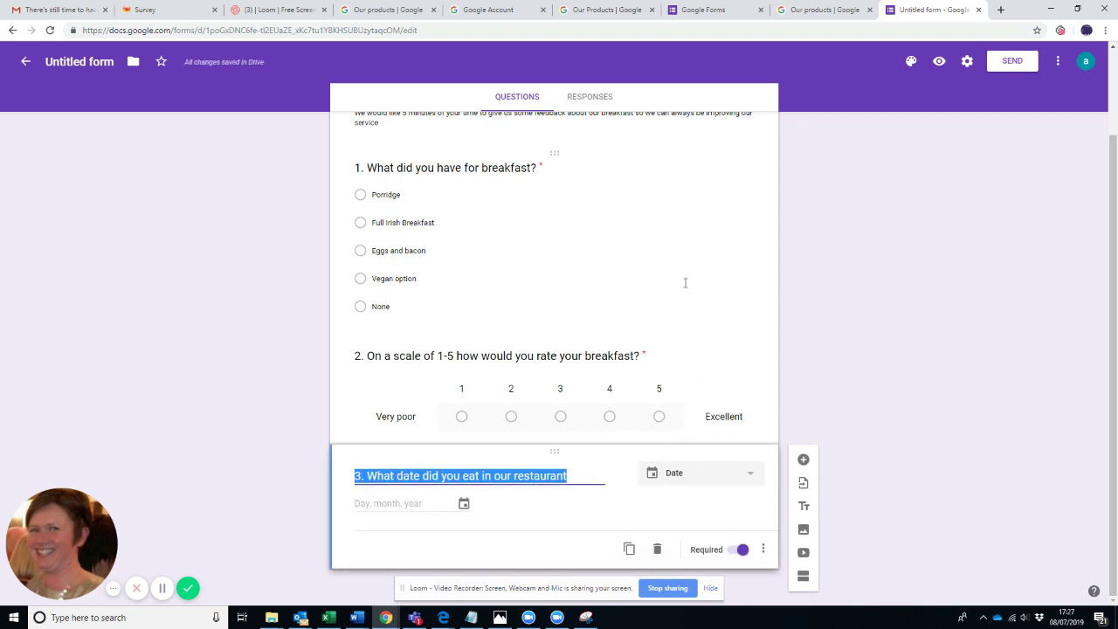
scroll(684, 282, "up", 2)
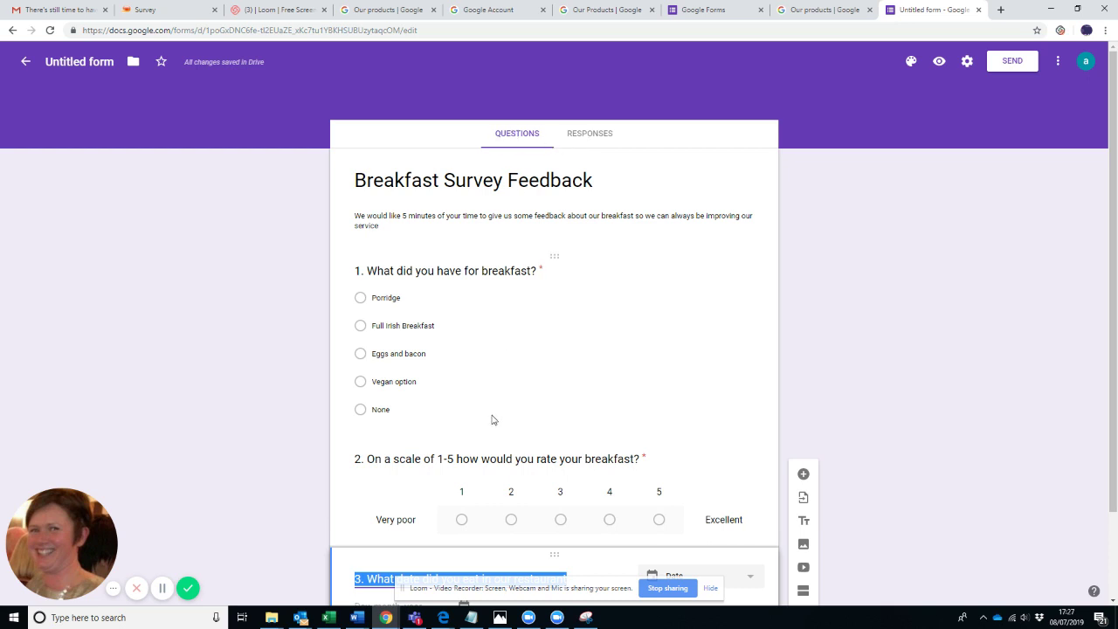
From the Responses tab, create a new linked spreadsheet named Breakfast Survey.
left_click(592, 139)
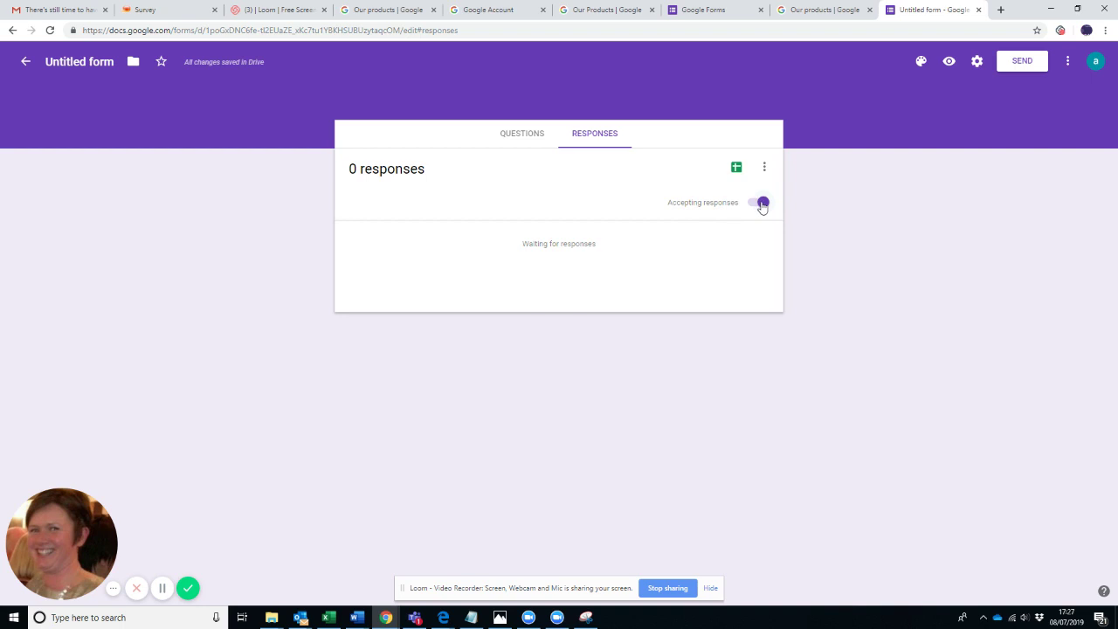
left_click(736, 167)
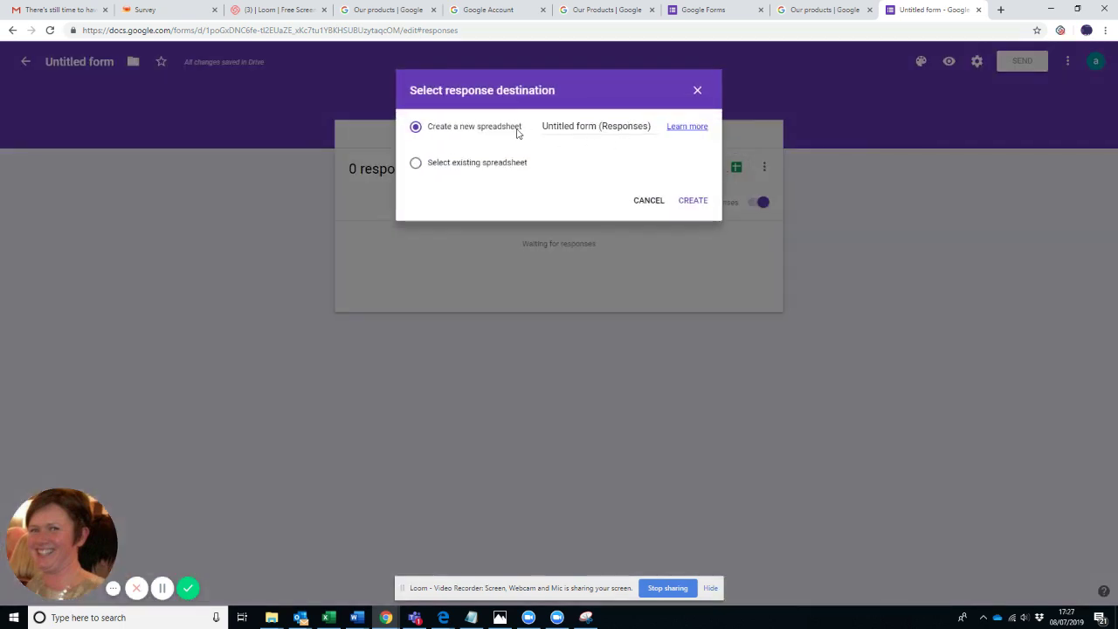
left_click(550, 126)
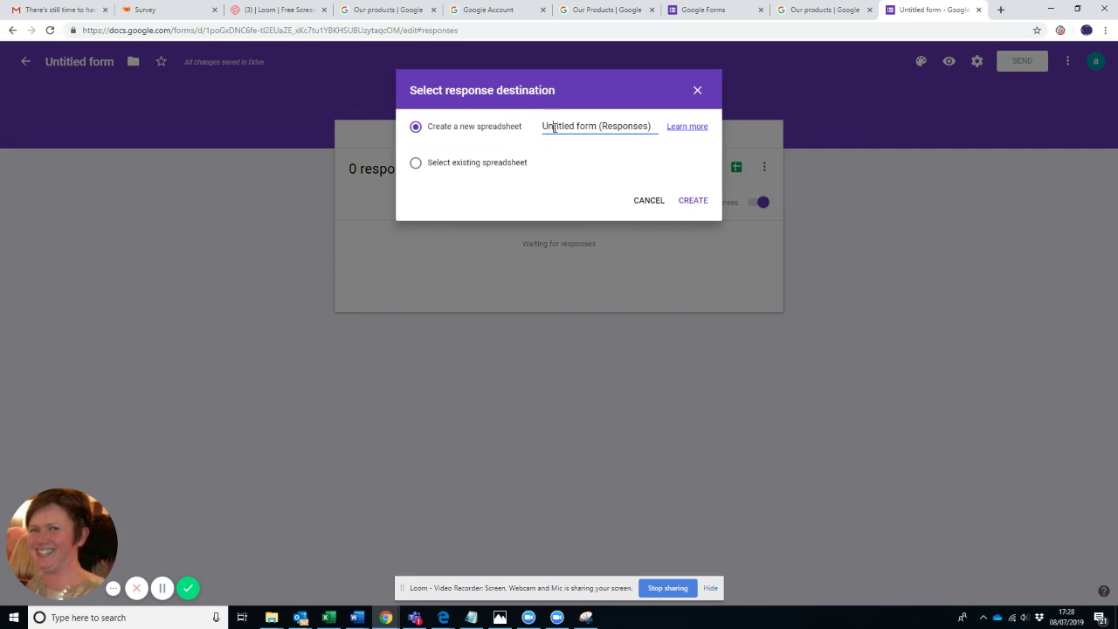
left_click_drag(544, 125, 650, 126)
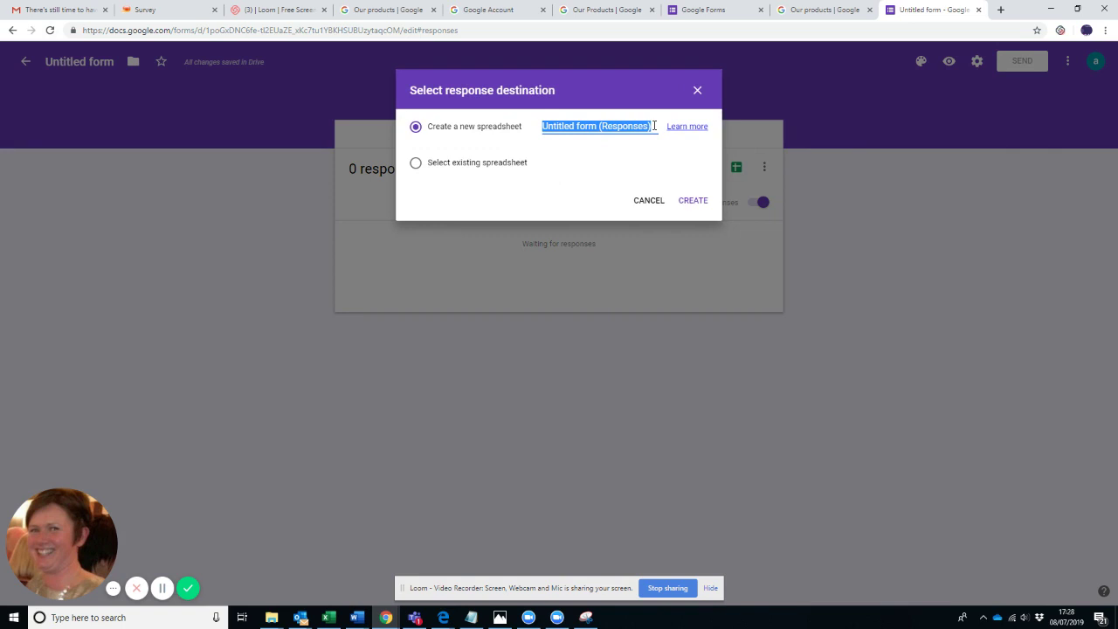
type("Brek")
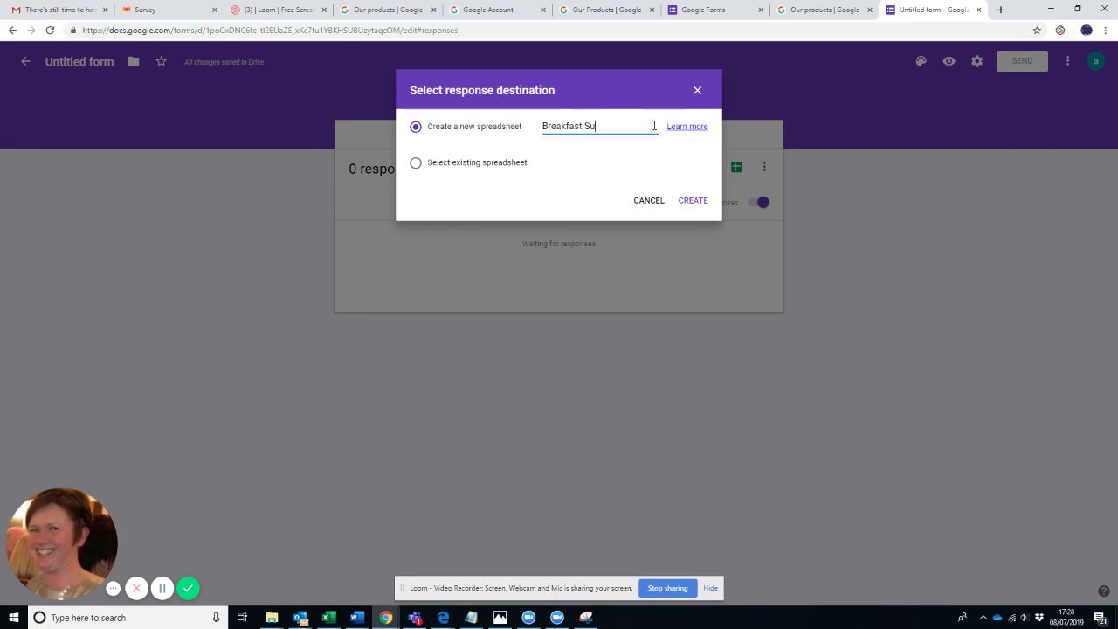
left_click(637, 163)
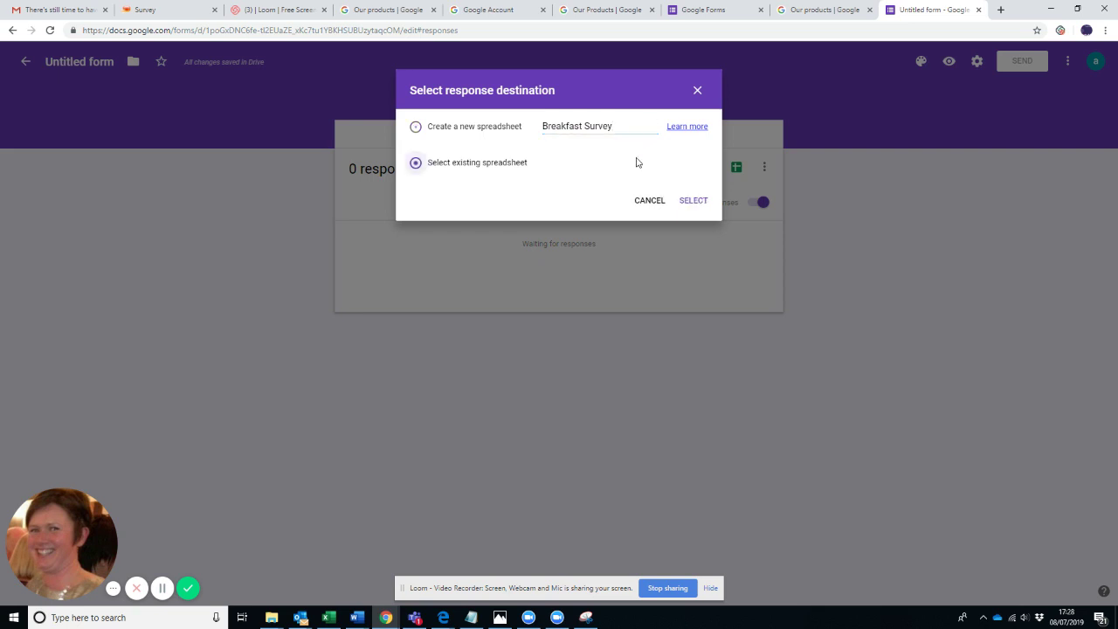
left_click(432, 129)
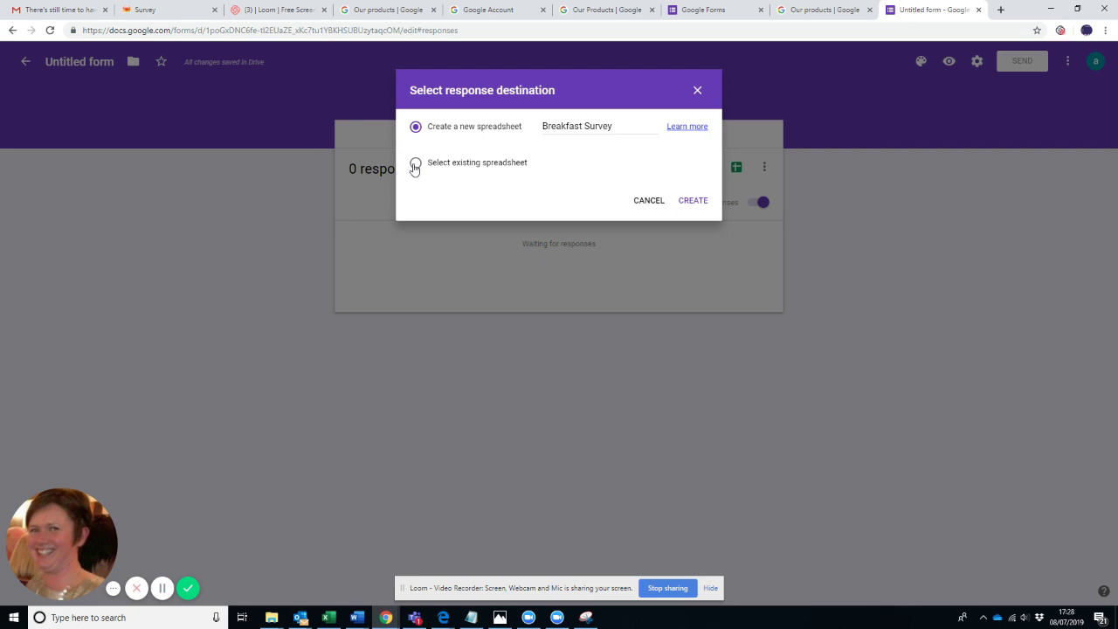
left_click(690, 202)
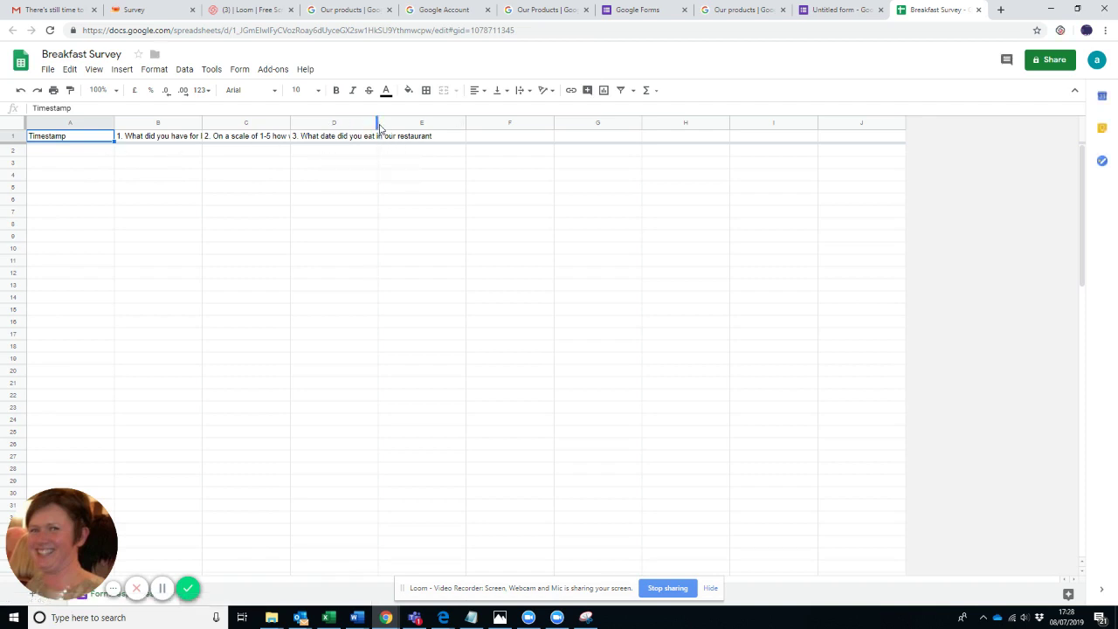
Auto-fit column D to its question header, then return to the form's Questions tab.
double_click(377, 127)
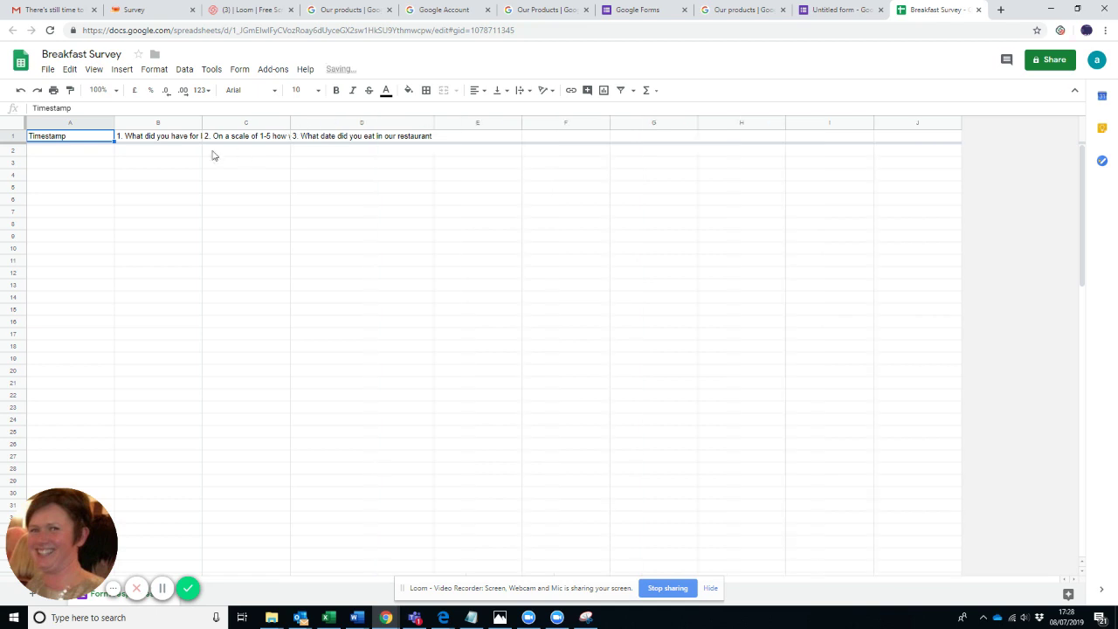
left_click(632, 90)
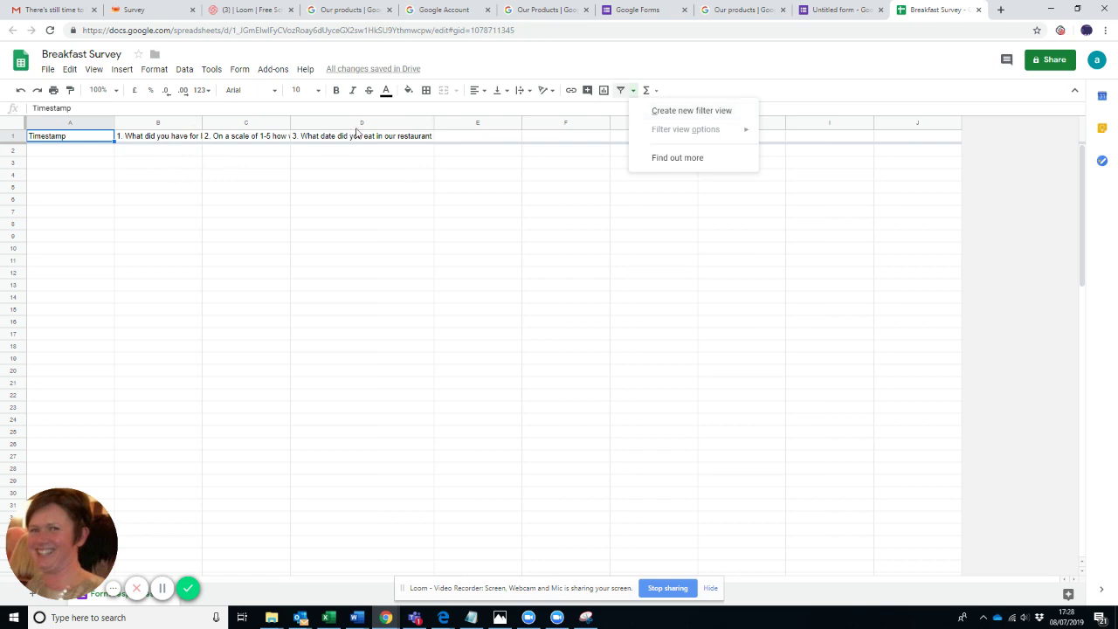
left_click(821, 11)
left_click(516, 136)
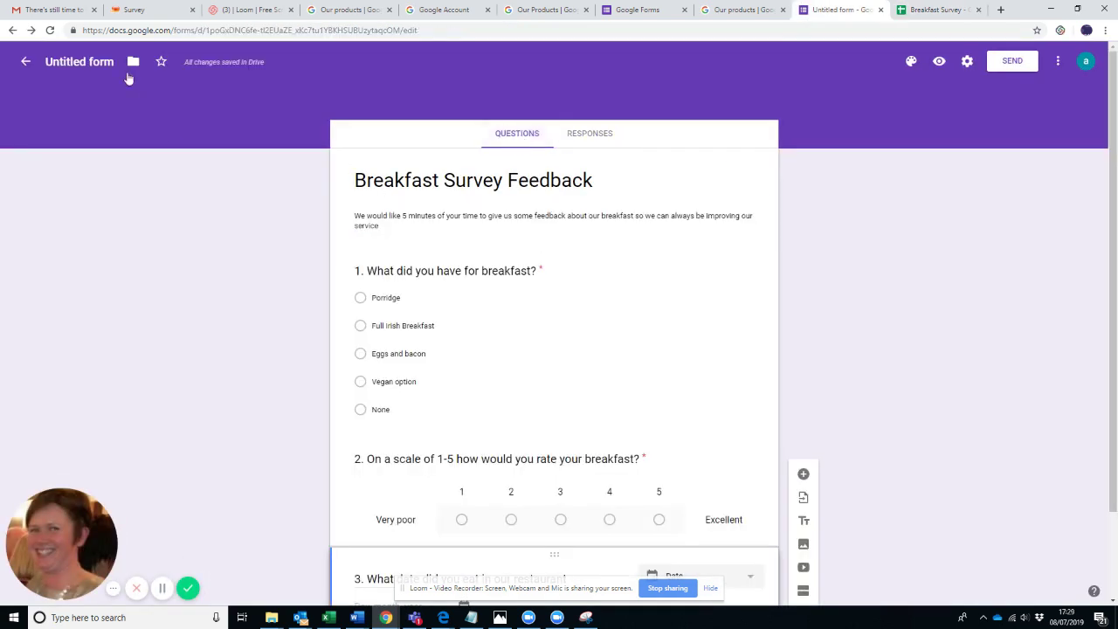
Rename the form to 'Breakfast Survey Feedback'.
left_click(103, 61)
left_click(636, 172)
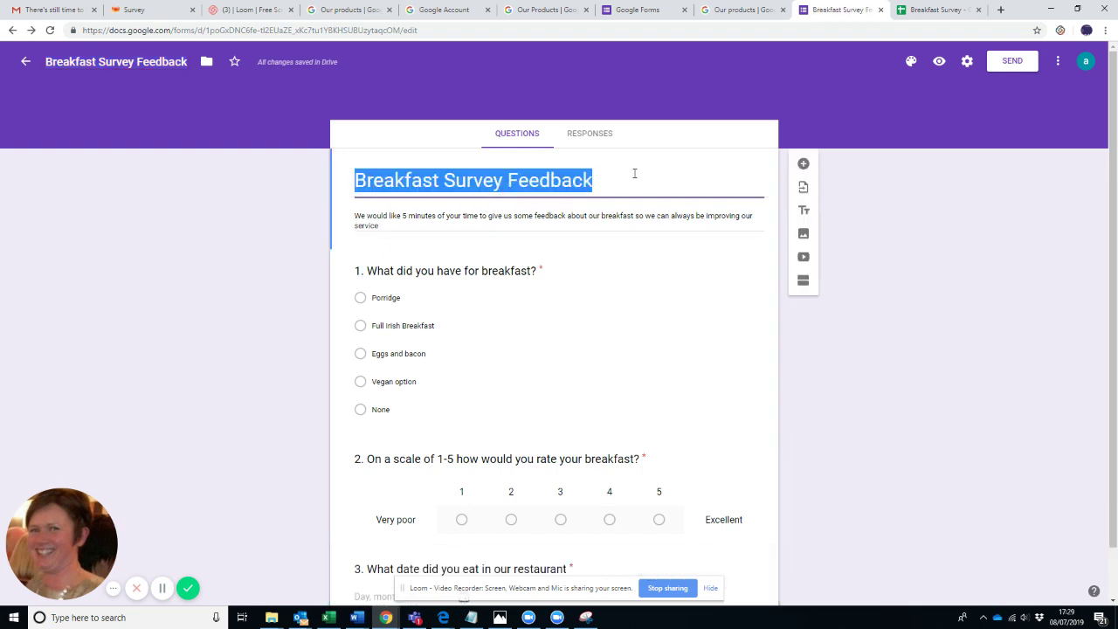
left_click(639, 172)
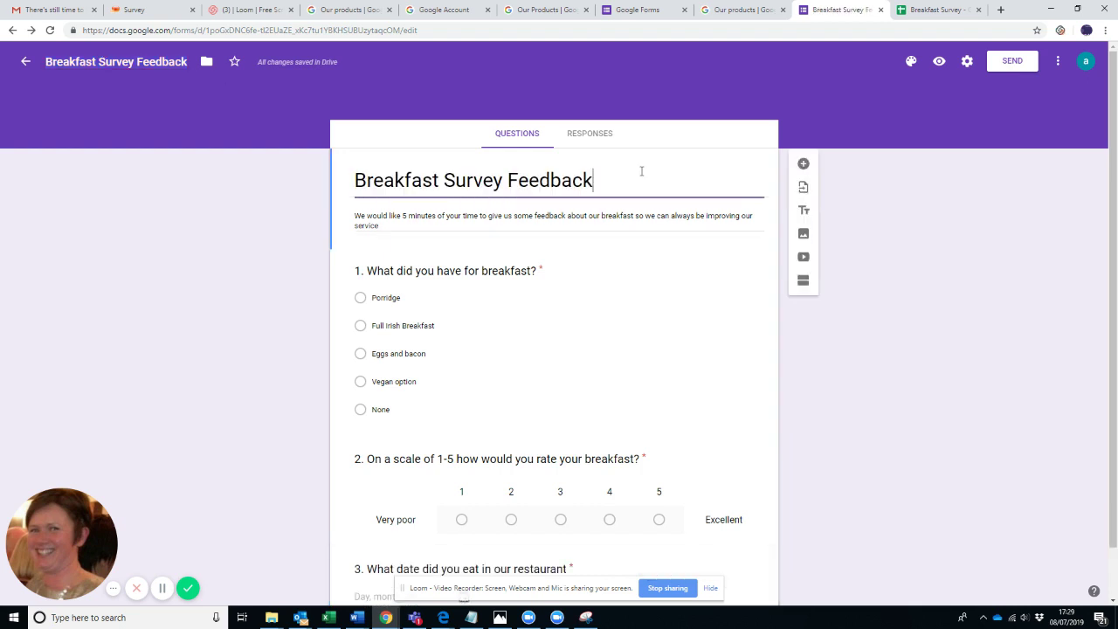
Set the theme header to the yellow cupcake image from the Party category.
left_click(911, 65)
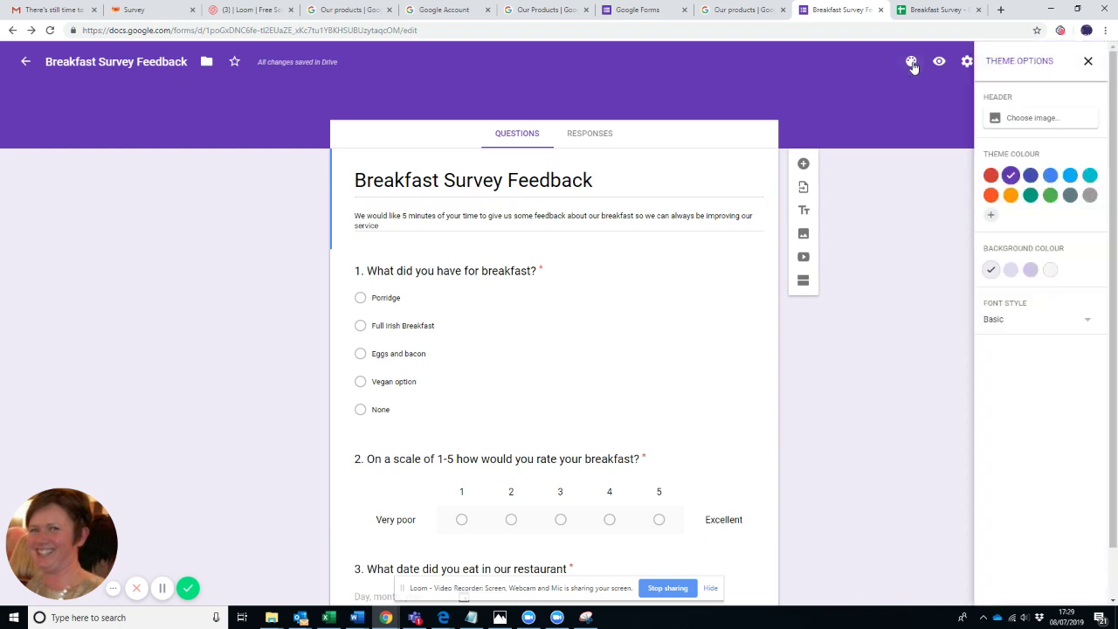
left_click(1031, 121)
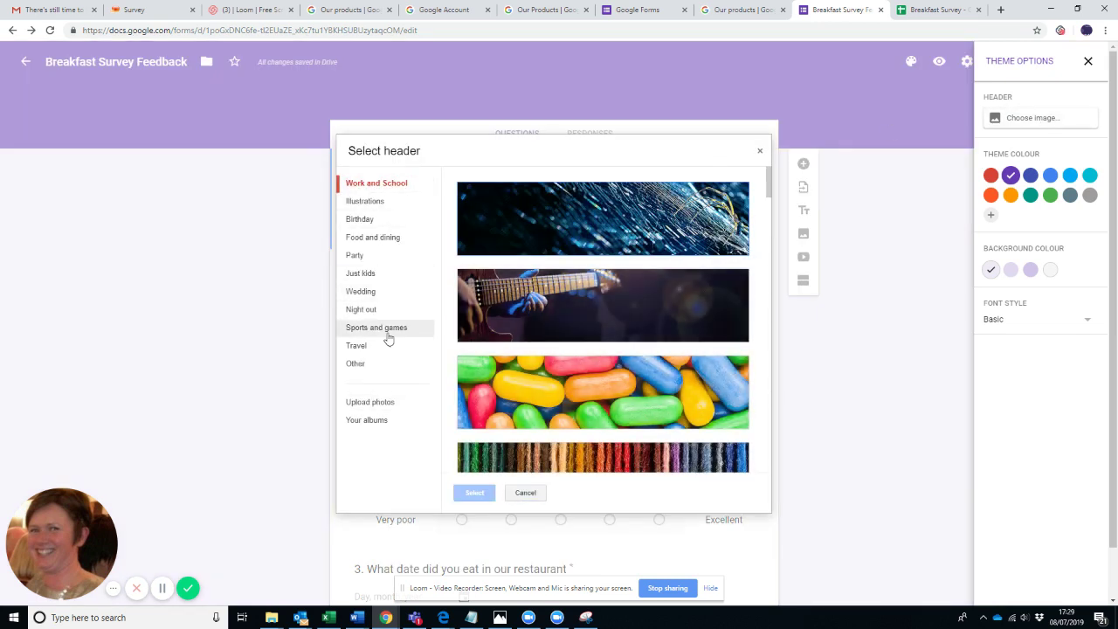
left_click(358, 255)
scroll(646, 350, "down", 10)
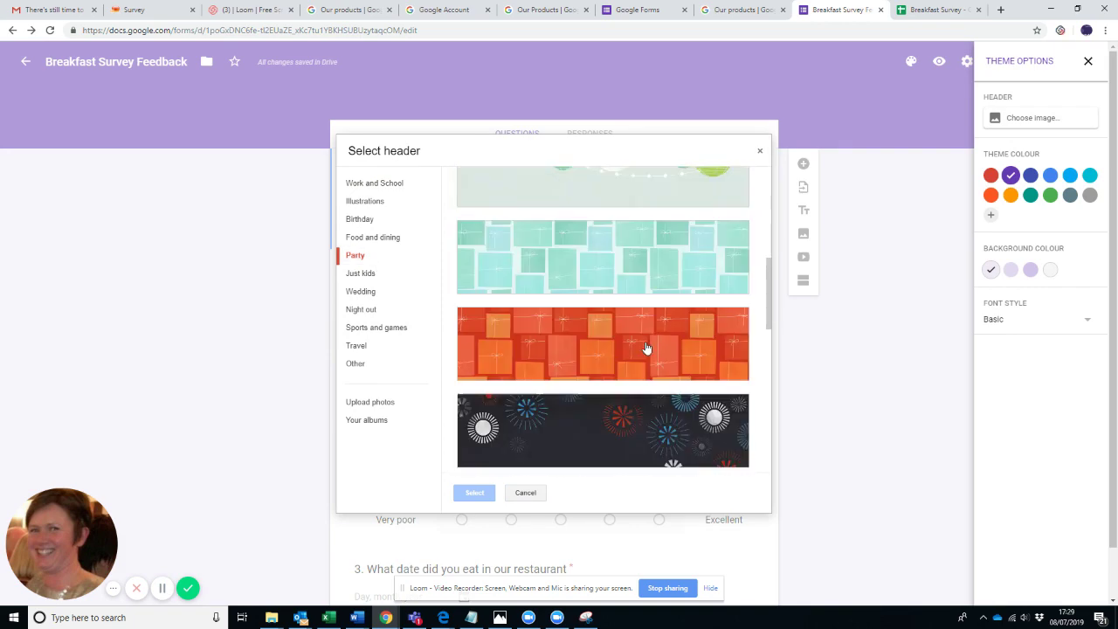
scroll(646, 349, "up", 3)
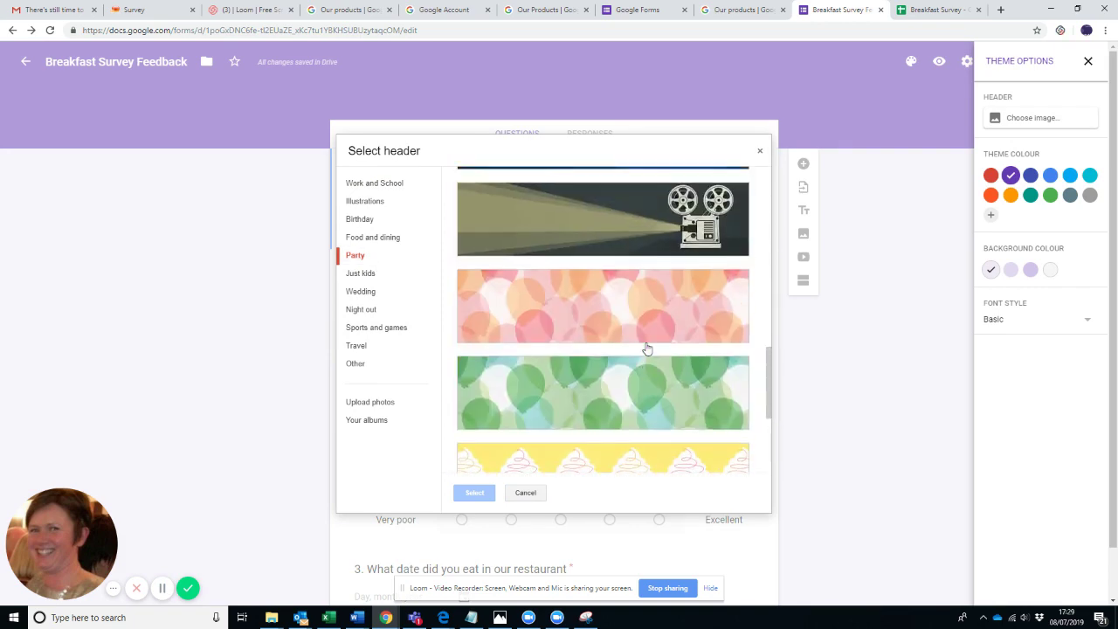
scroll(646, 350, "down", 2)
left_click(602, 328)
left_click(474, 494)
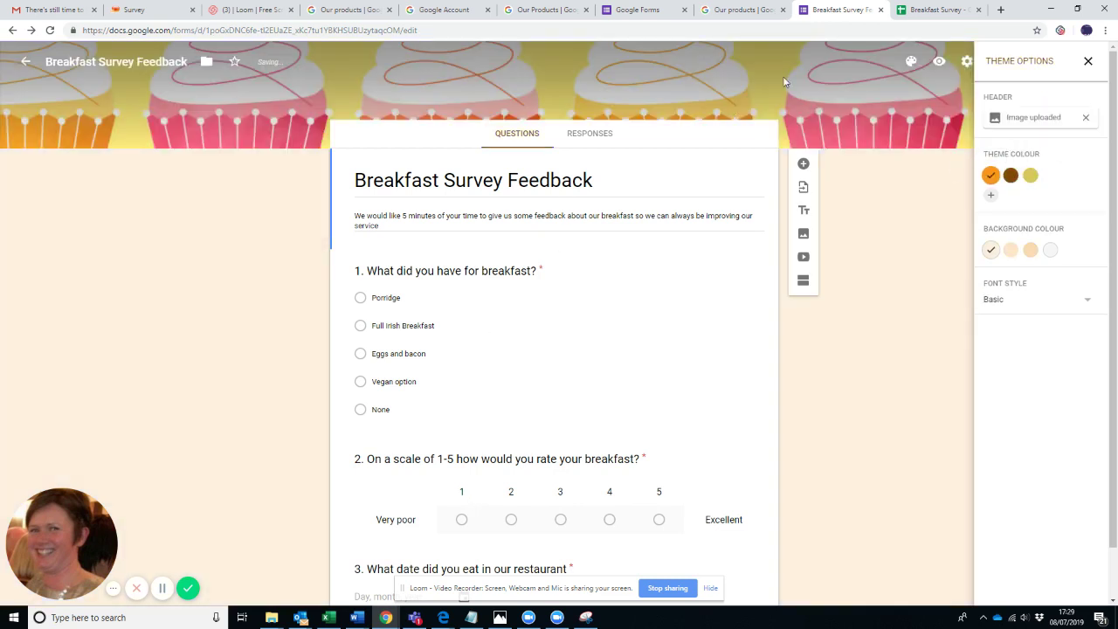
left_click(990, 194)
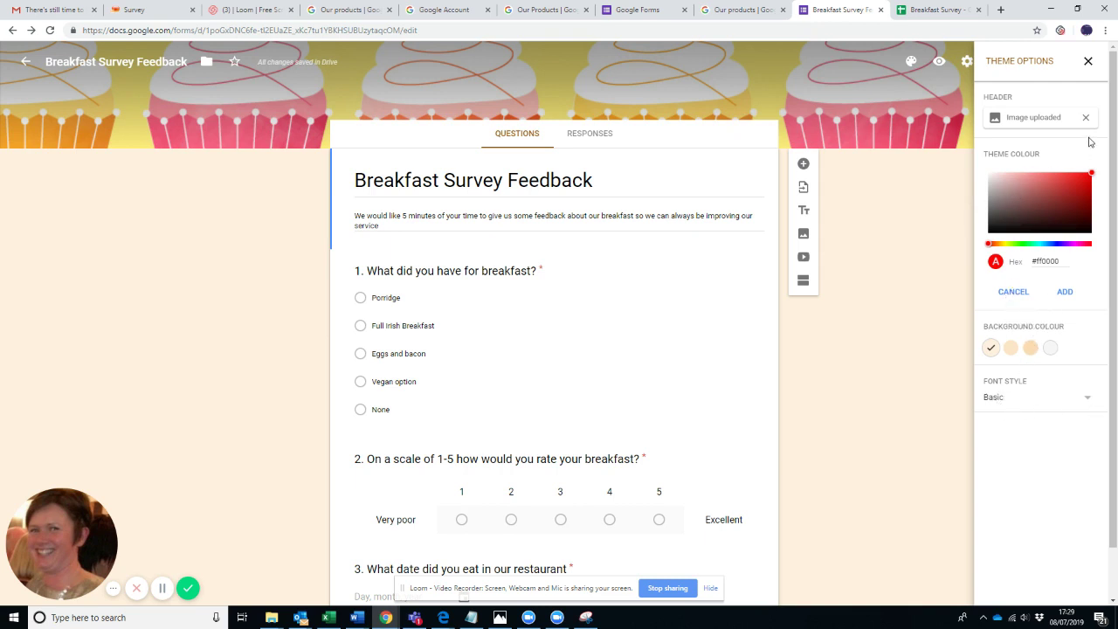
left_click(1087, 61)
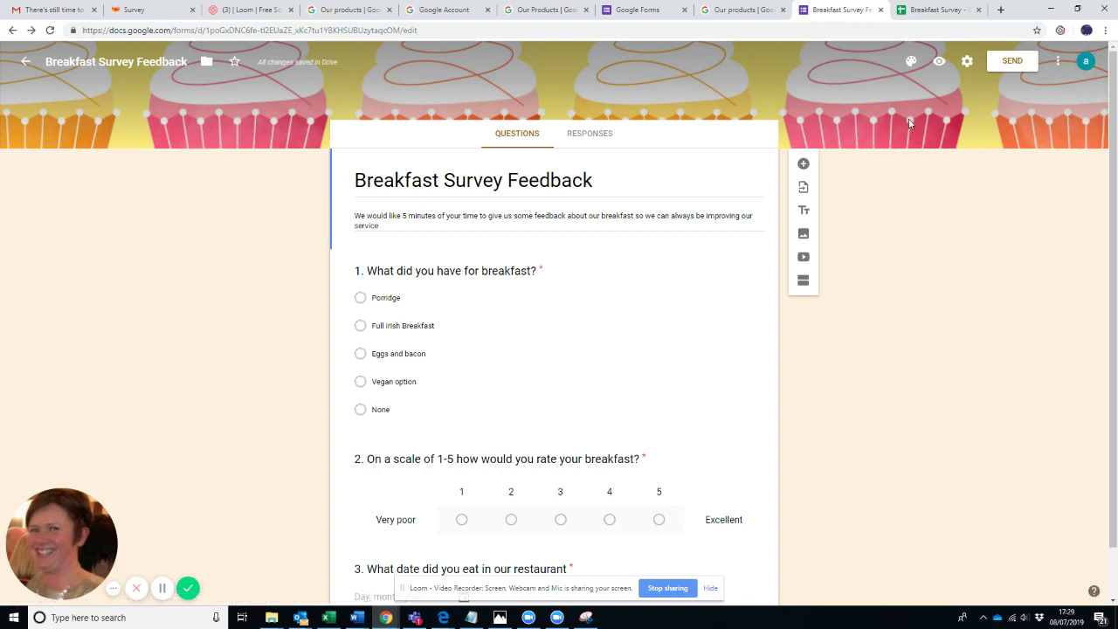
left_click(939, 63)
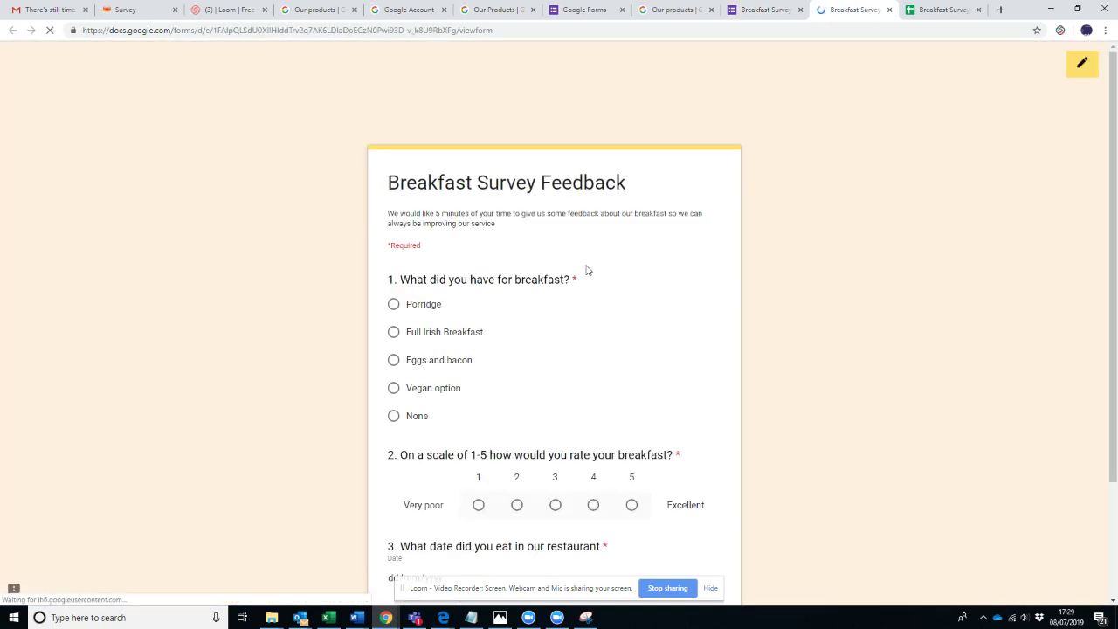
scroll(611, 288, "down", 2)
scroll(647, 324, "down", 1)
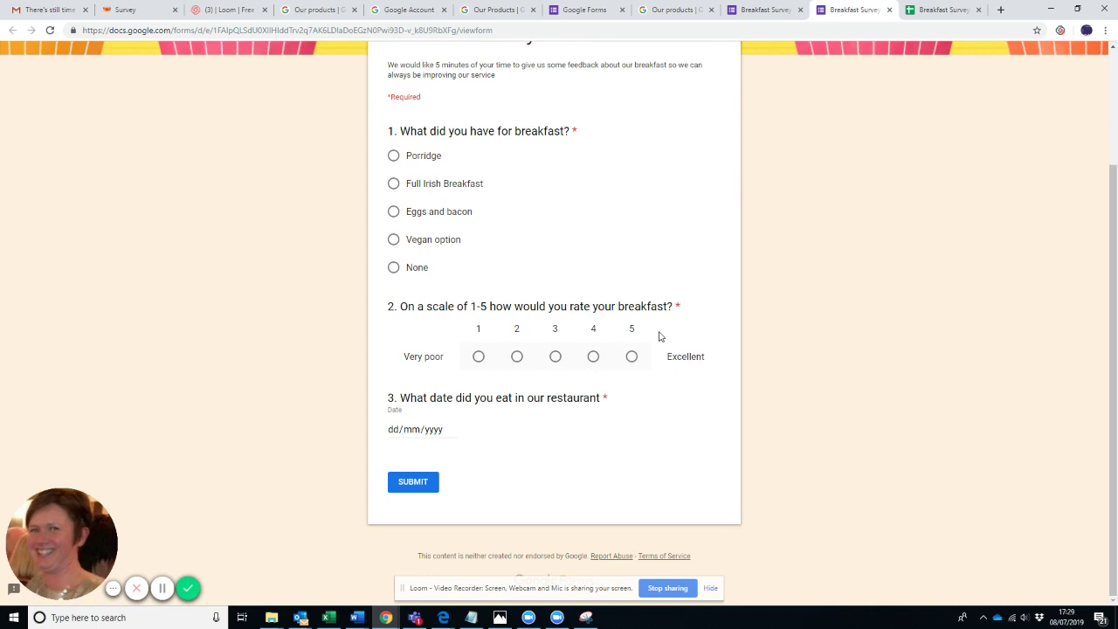
scroll(659, 336, "up", 3)
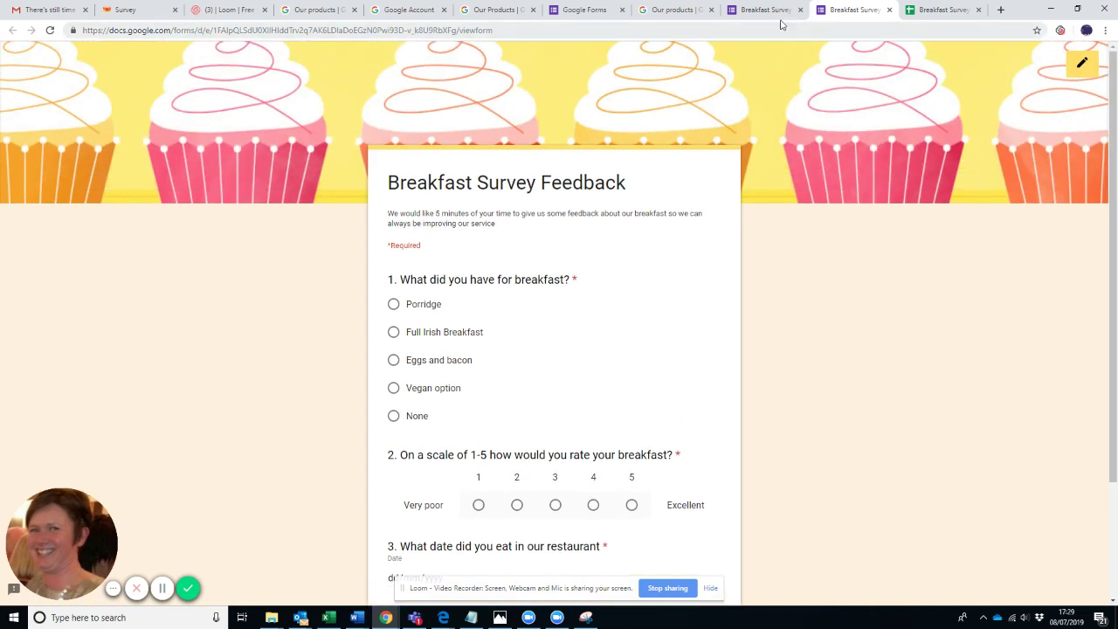
left_click(780, 14)
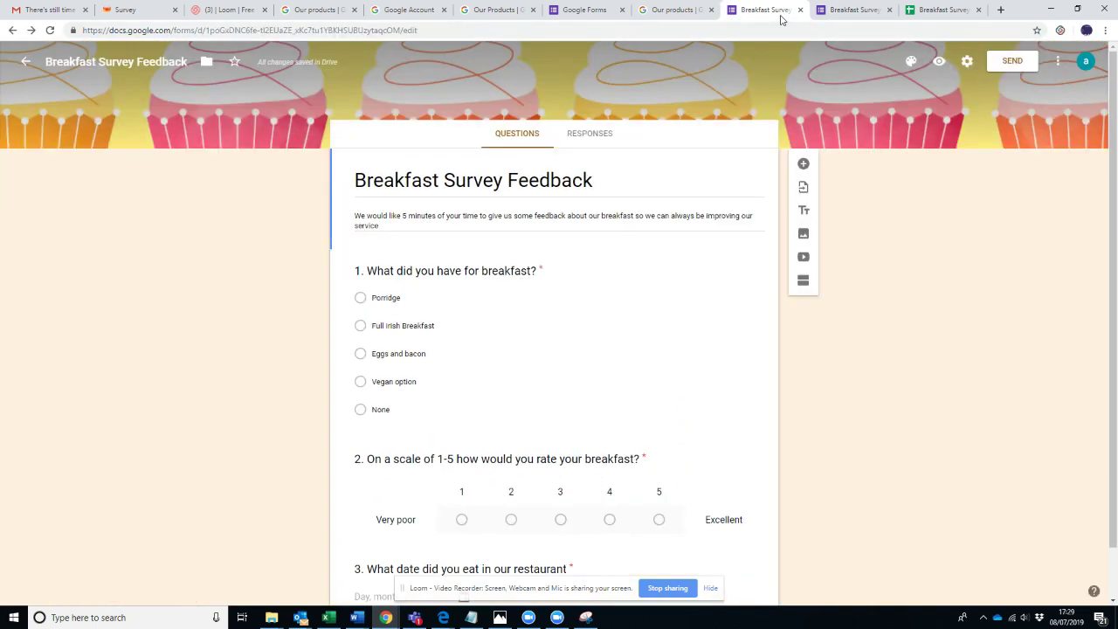
left_click(1010, 62)
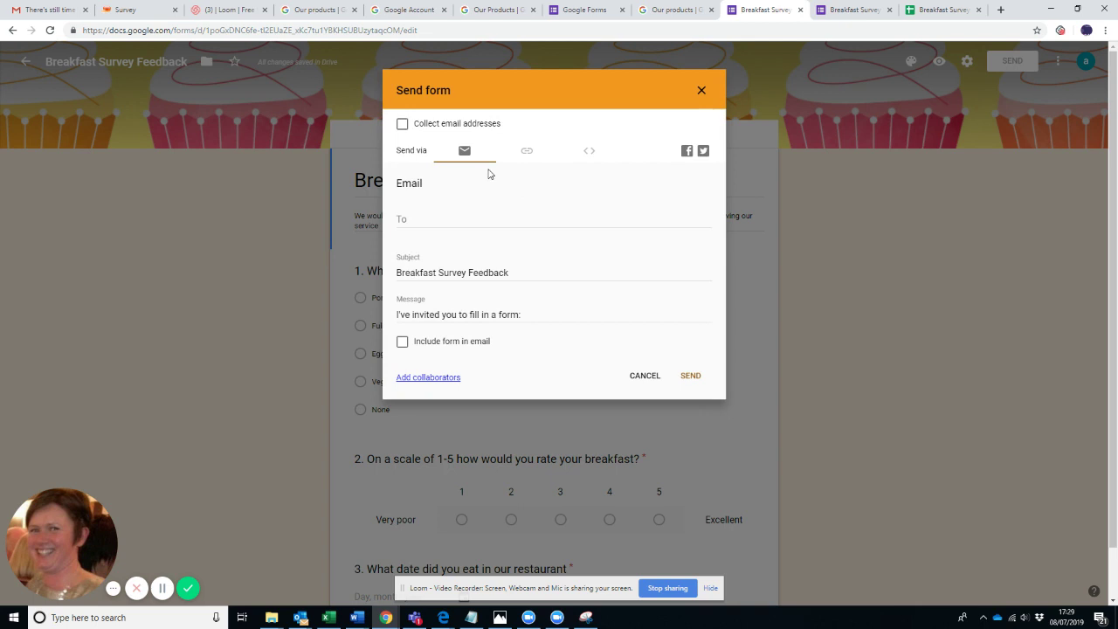
left_click(414, 216)
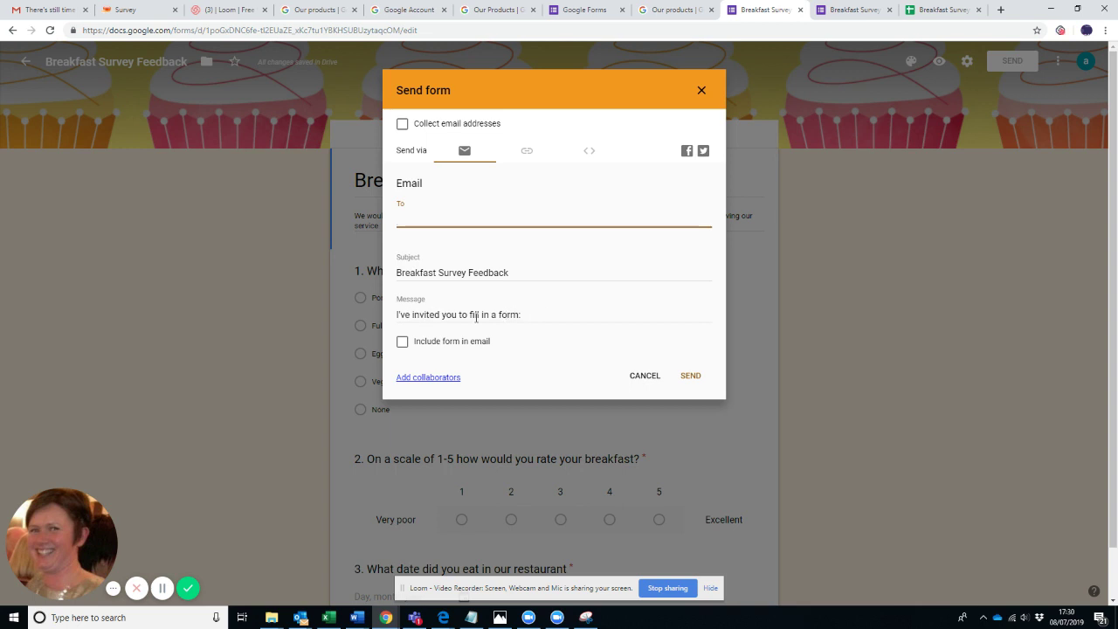
left_click(401, 343)
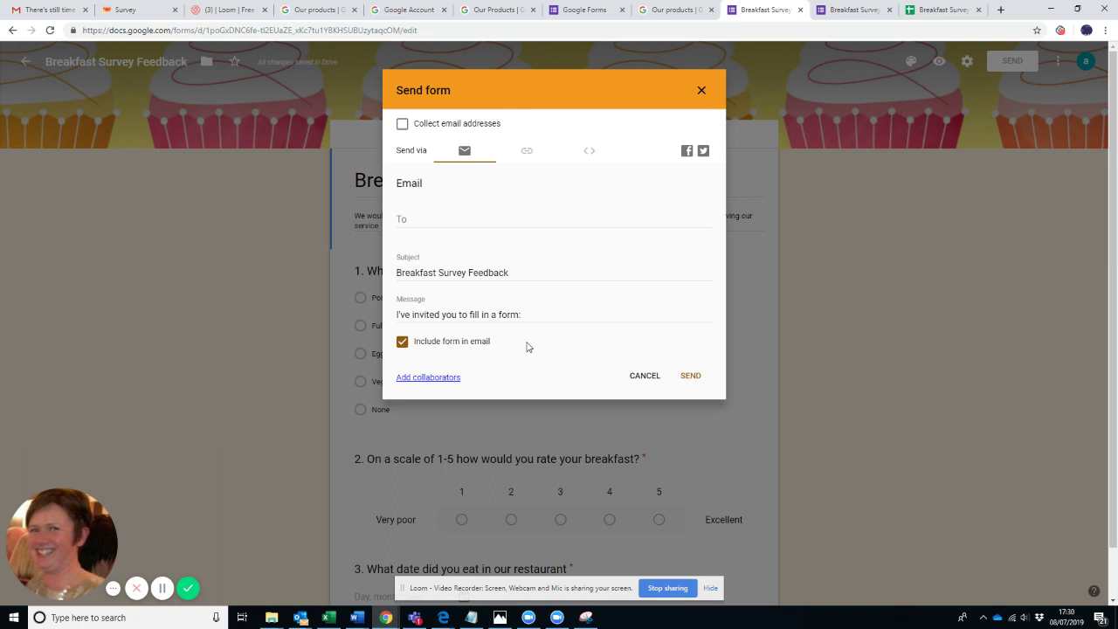
left_click(402, 343)
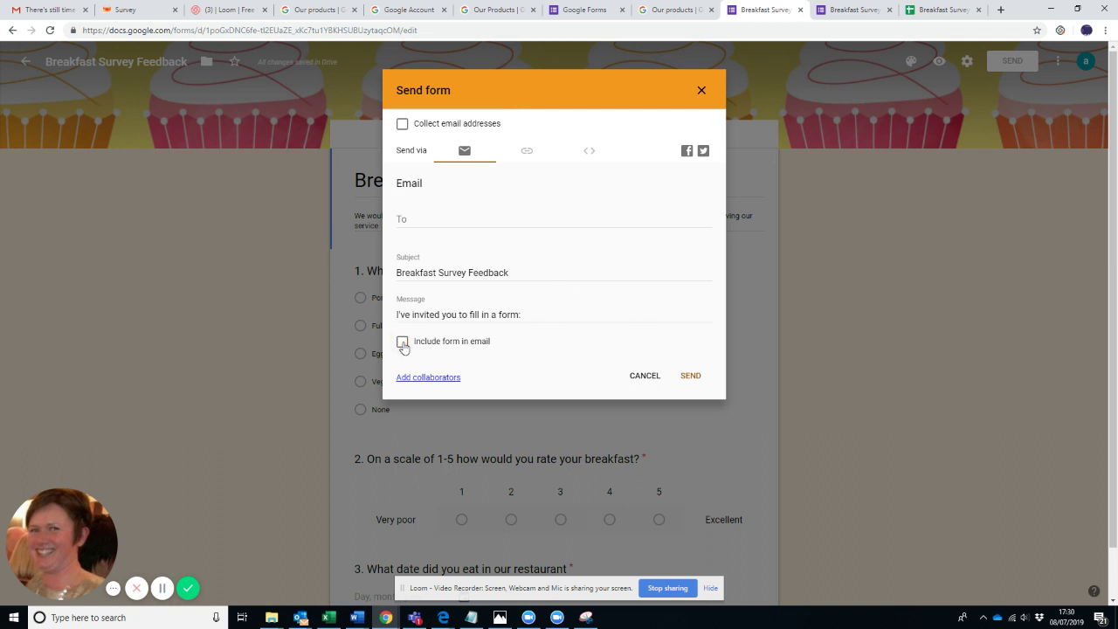
left_click(526, 151)
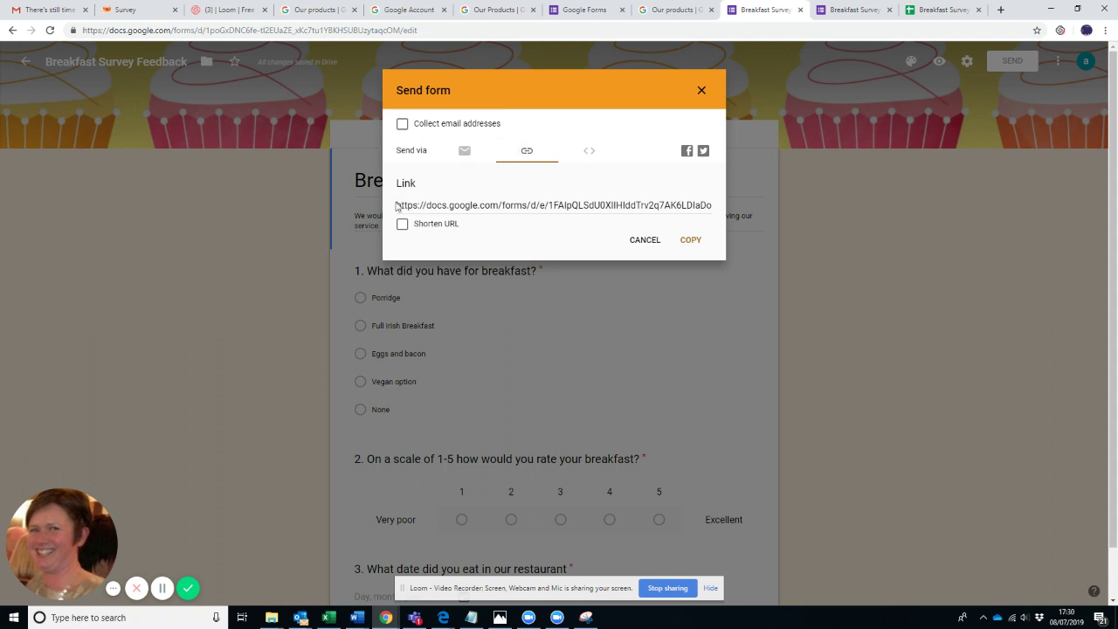
left_click(632, 208)
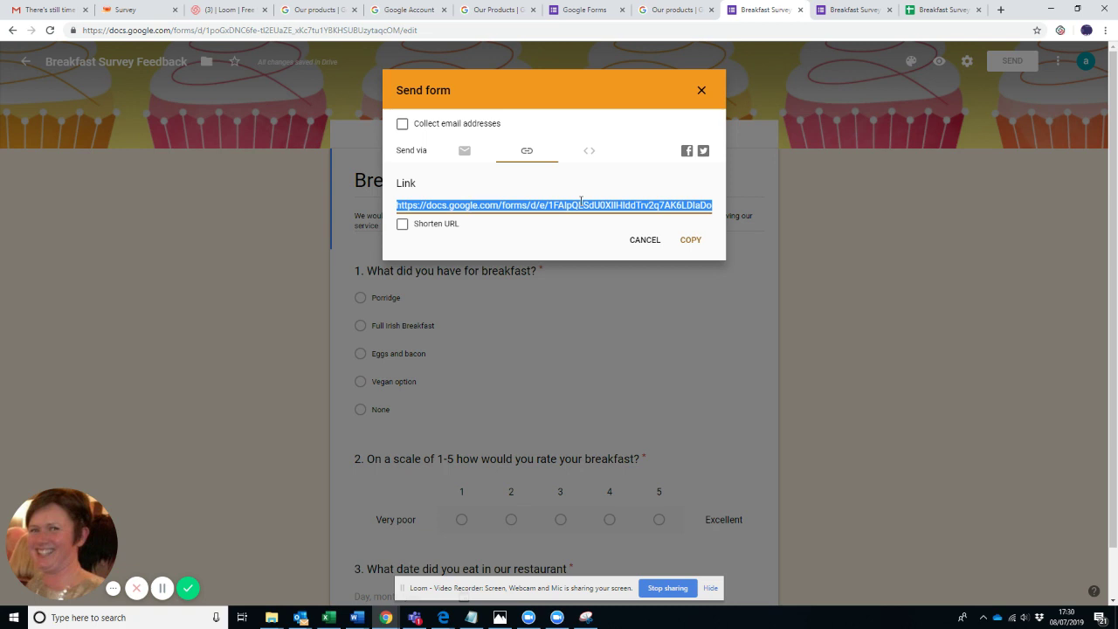
left_click(589, 154)
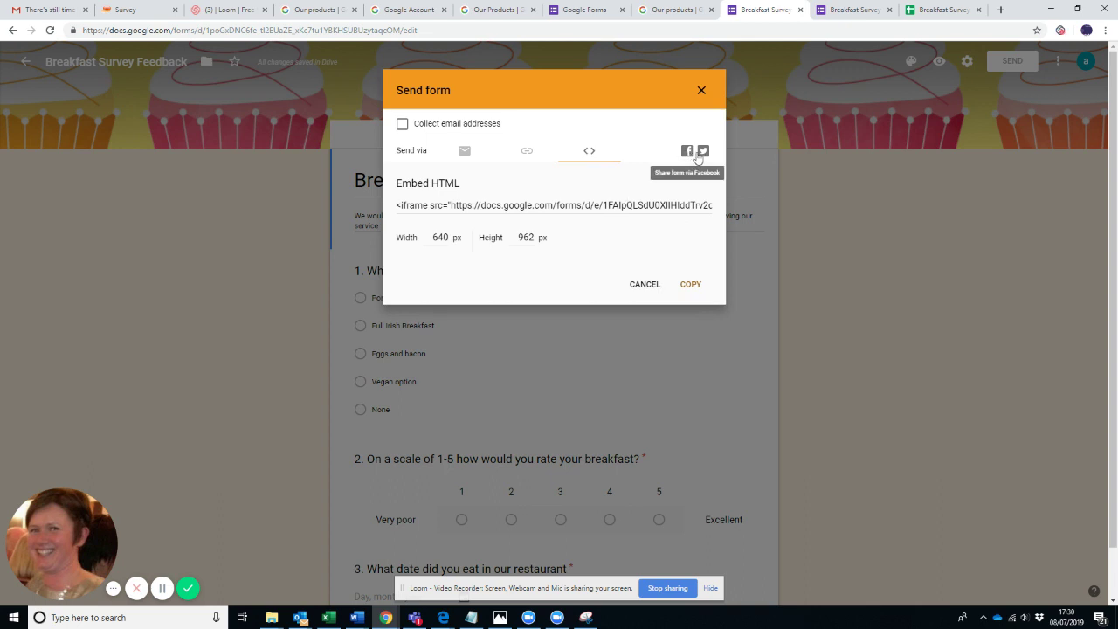
left_click(653, 287)
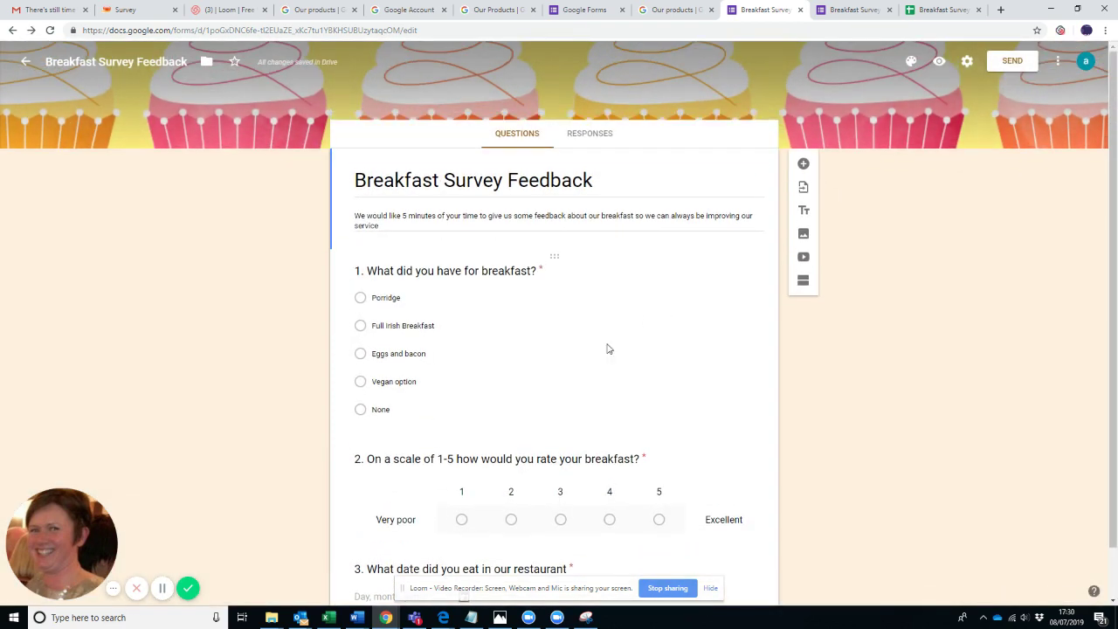
scroll(607, 348, "down", 1)
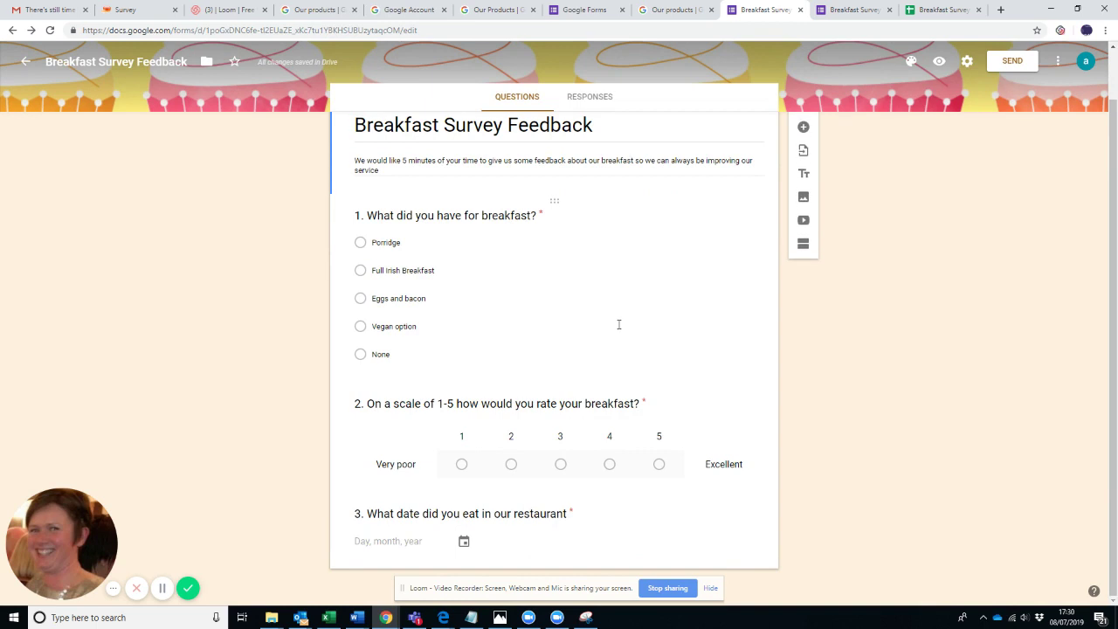
scroll(619, 324, "up", 1)
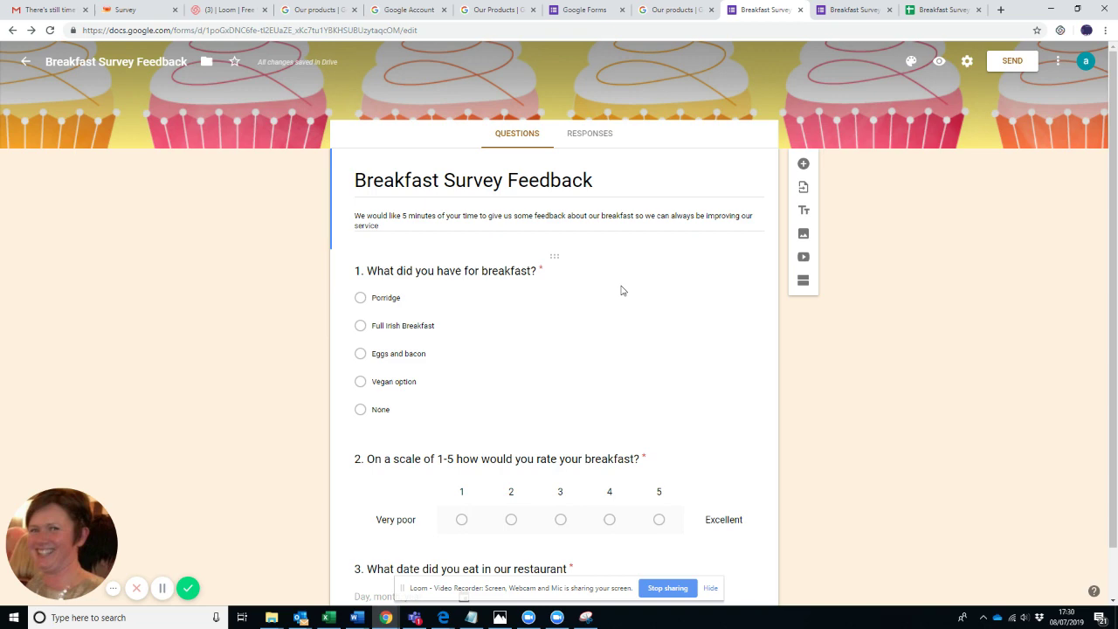
scroll(623, 290, "down", 1)
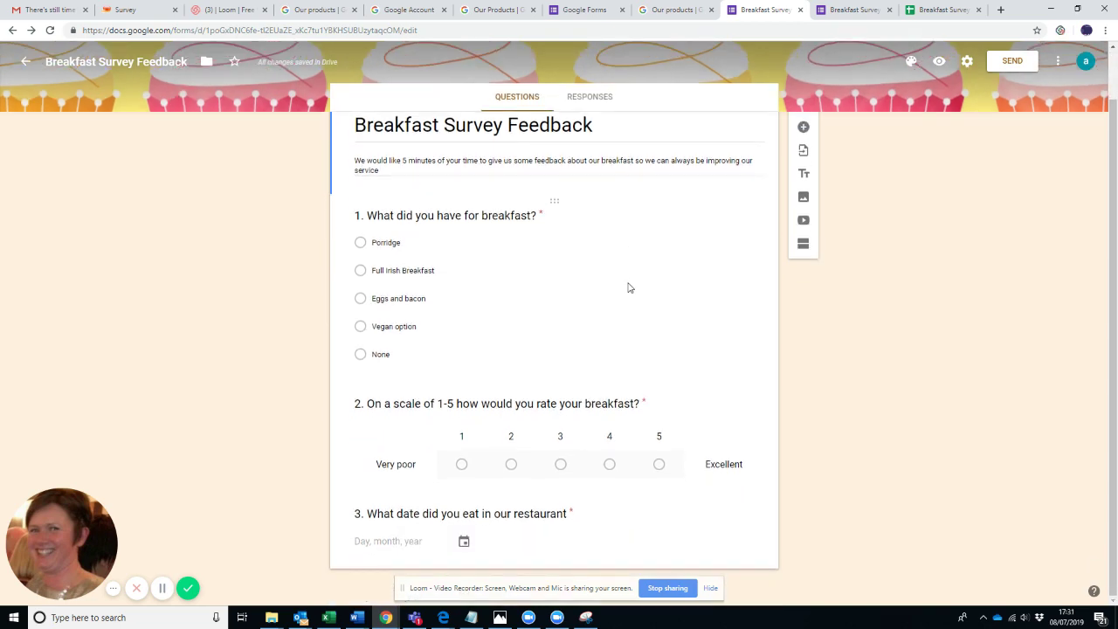